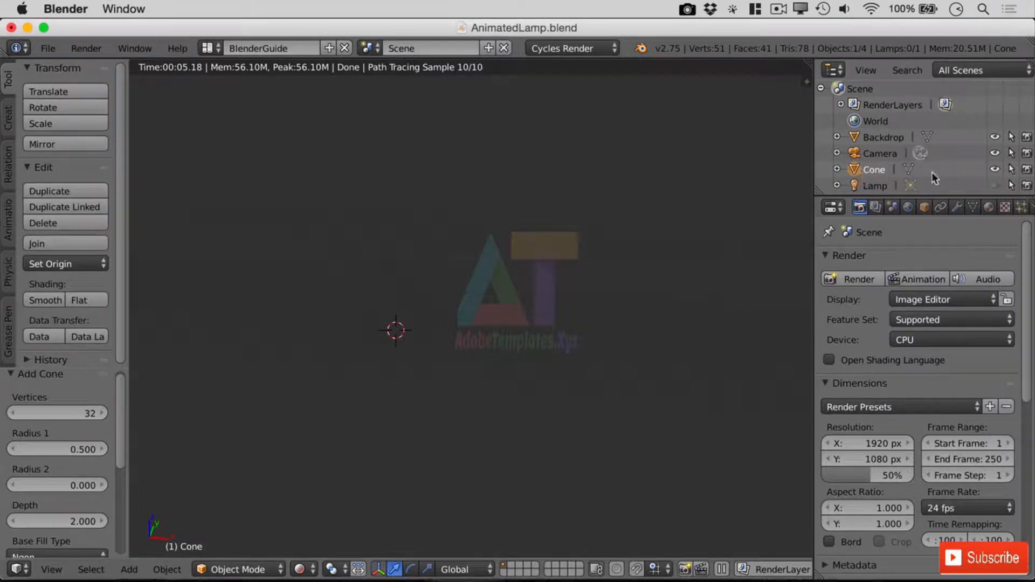
- Make the hidden lamp visible in the viewport, select it and open its lamp data settings
click(996, 186)
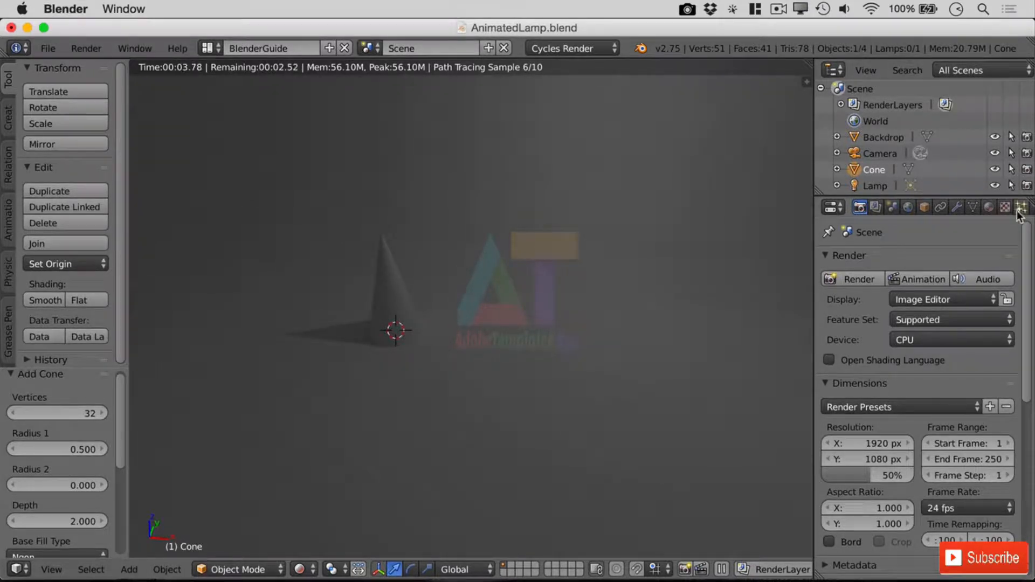
click(875, 186)
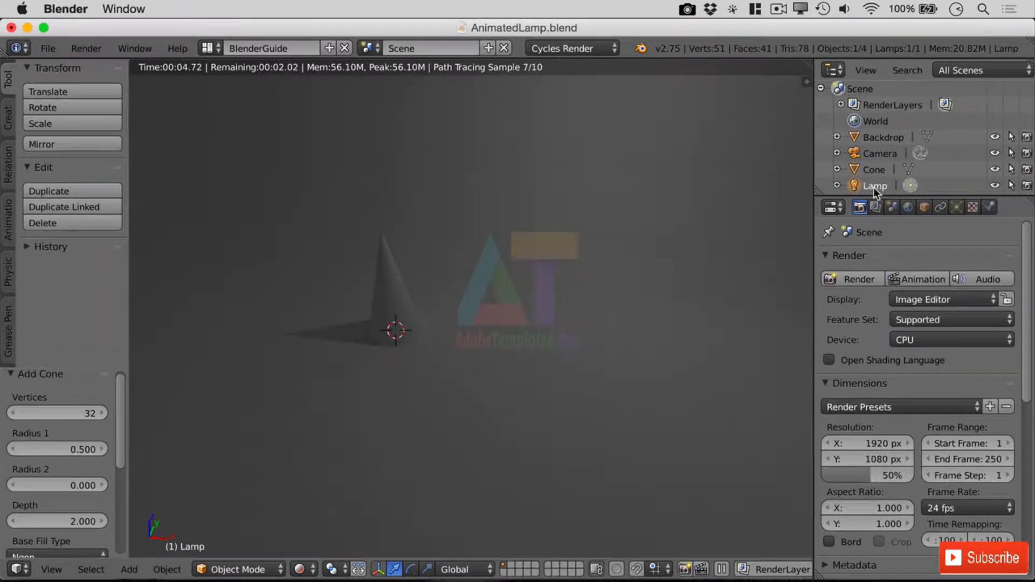
click(957, 207)
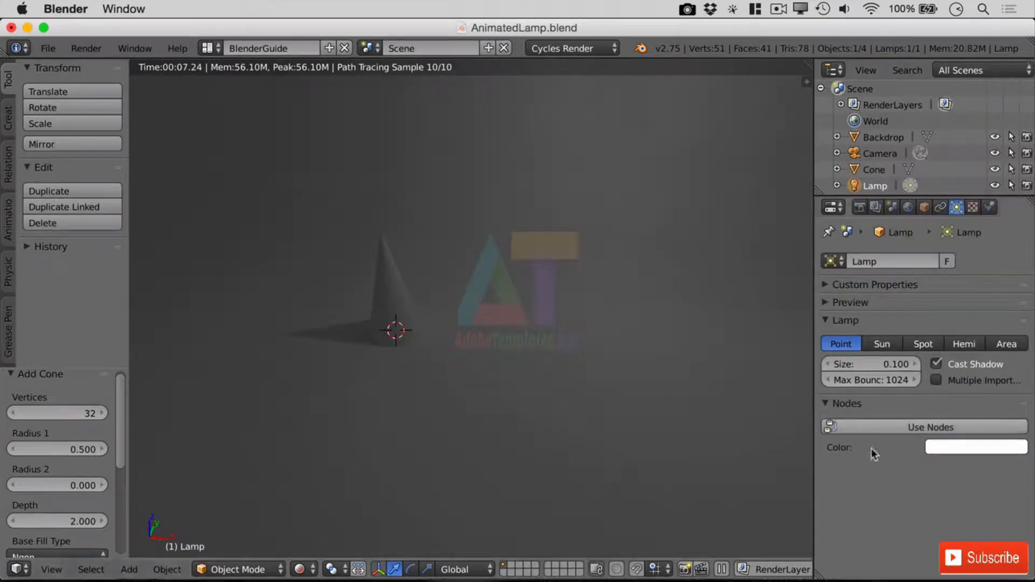
- Try the Sun, Spot, Hemi and Area types on the lamp and leave it set to Spot
click(899, 344)
click(924, 346)
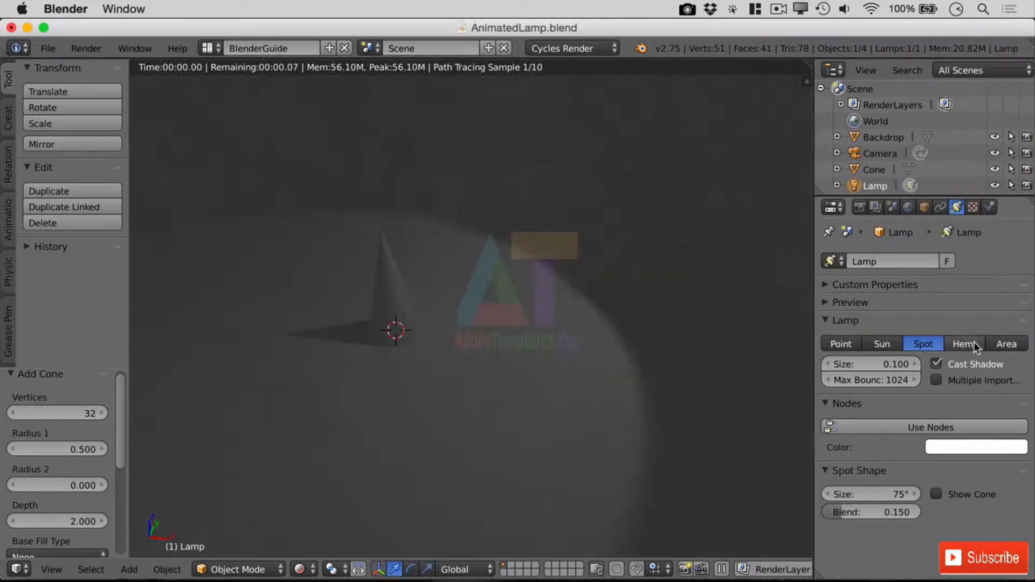
click(965, 344)
click(1013, 345)
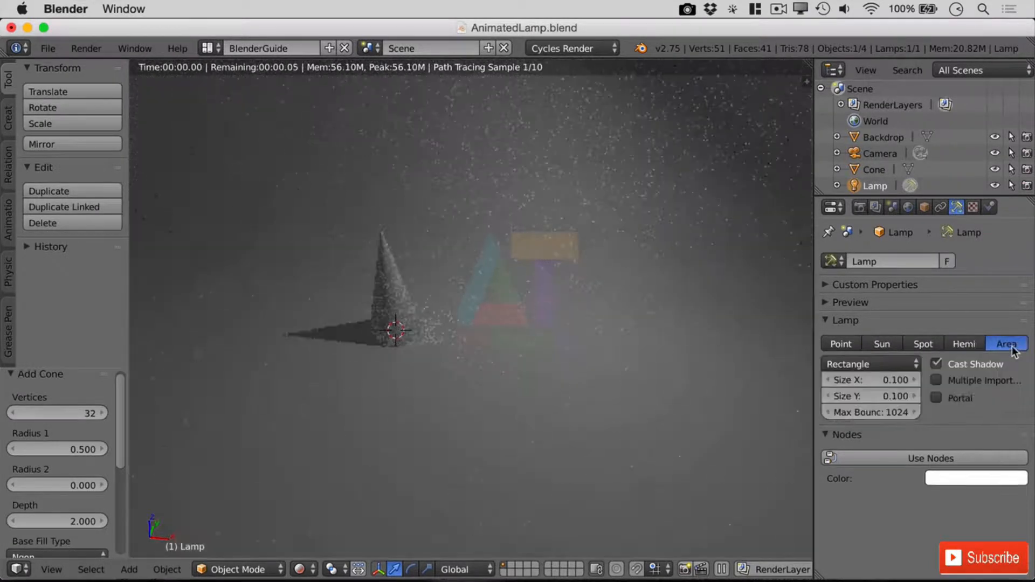
click(958, 344)
click(926, 344)
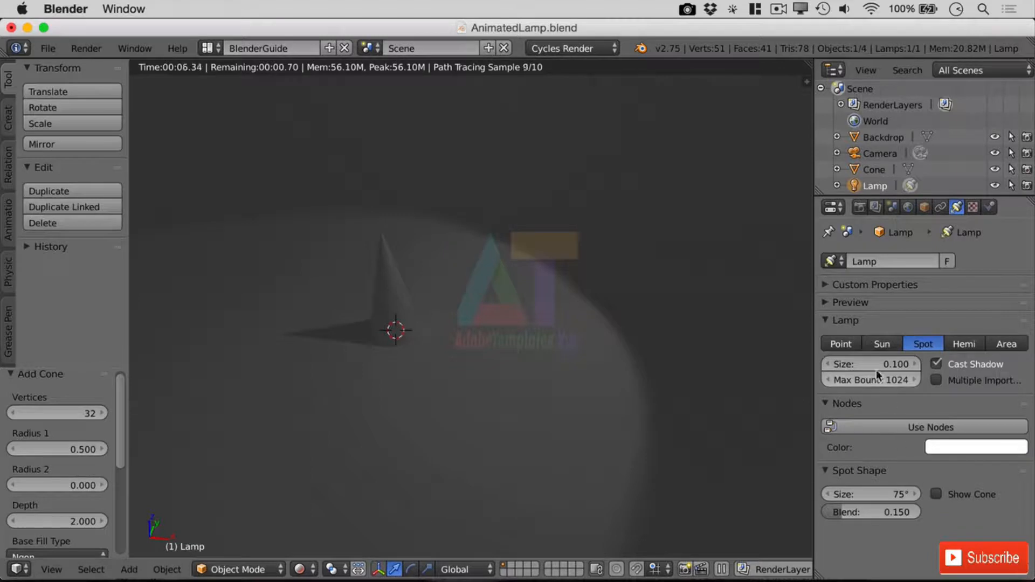
- Try larger values for the spot lamp's size and leave it at 0.722 for softer shadows
drag(867, 365, 900, 365)
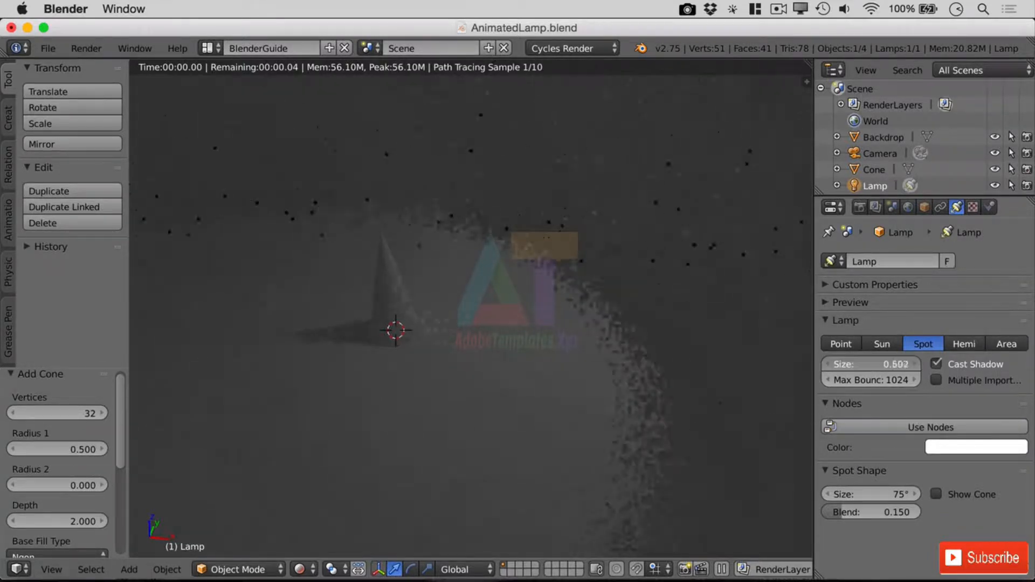
drag(838, 365, 895, 365)
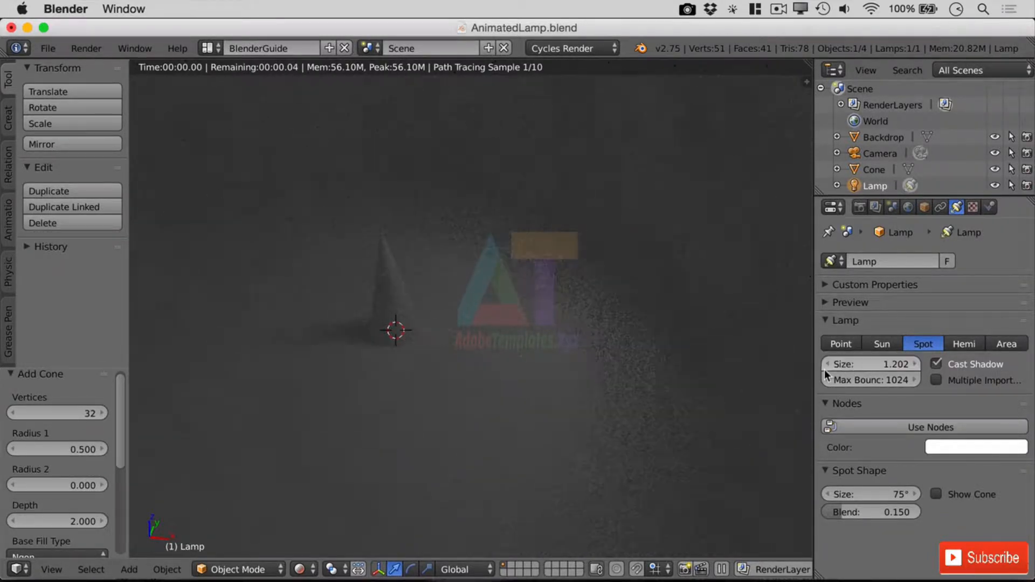
drag(824, 365, 791, 364)
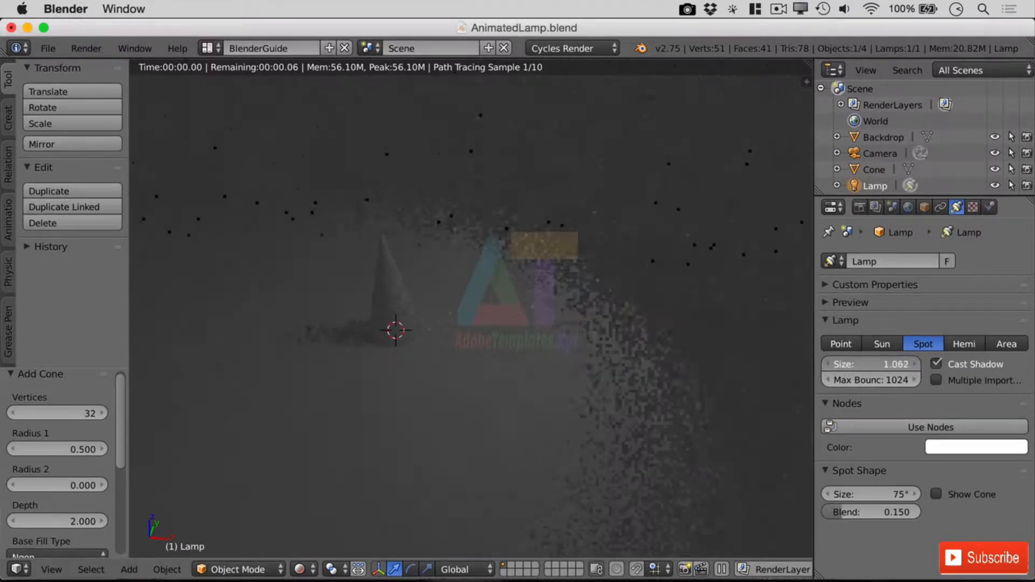
drag(913, 364, 910, 365)
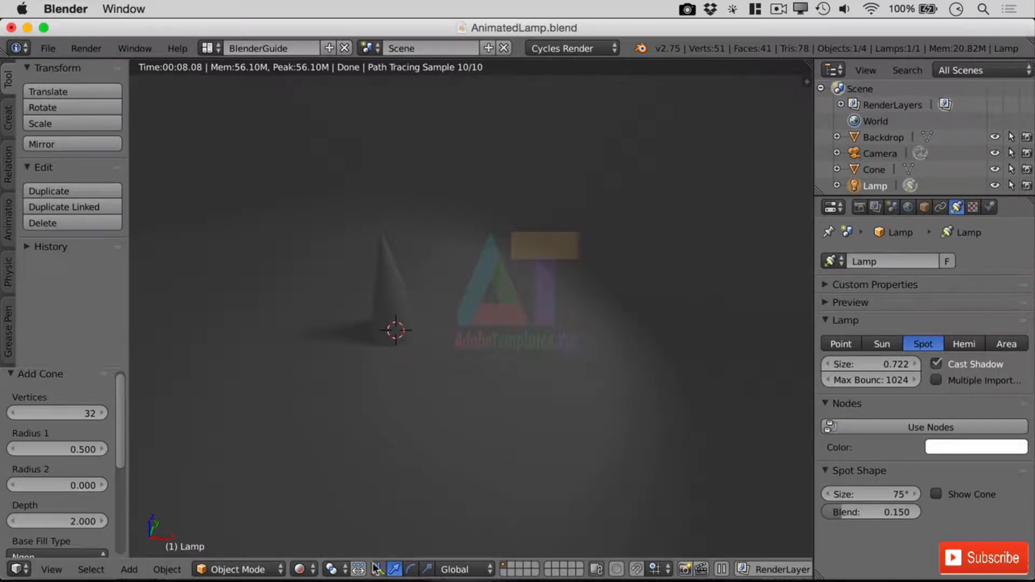
- Switch the viewport shading from Rendered to Solid
click(267, 573)
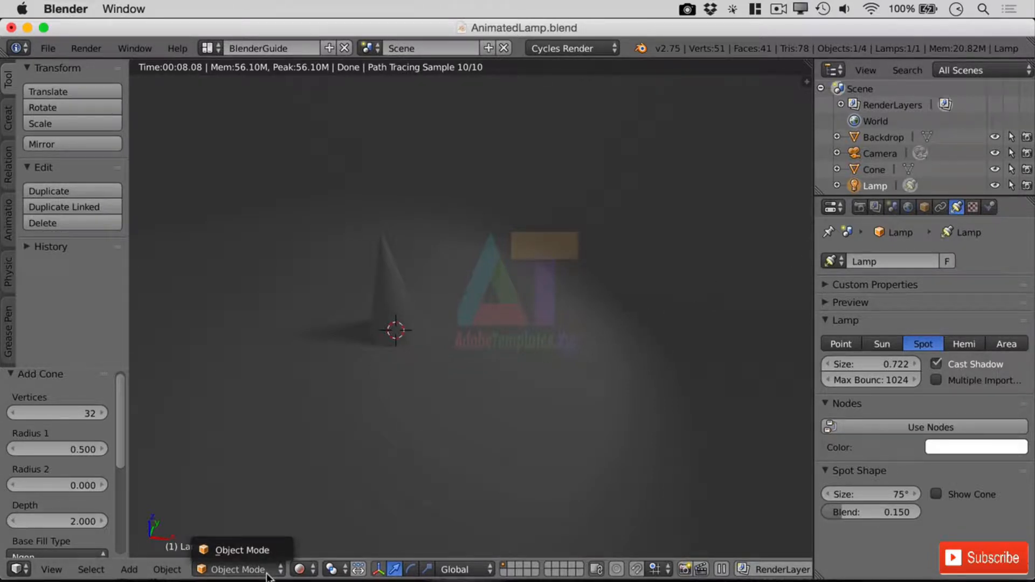
click(301, 571)
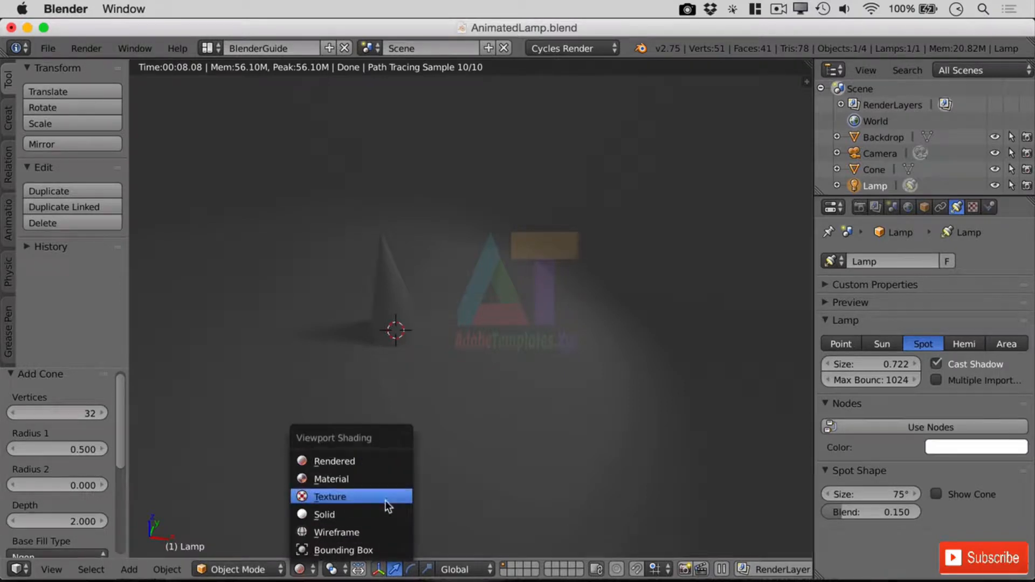
click(370, 517)
- Add a UV sphere mesh at the 3D cursor on the cone's position
scroll(528, 363, down, 10)
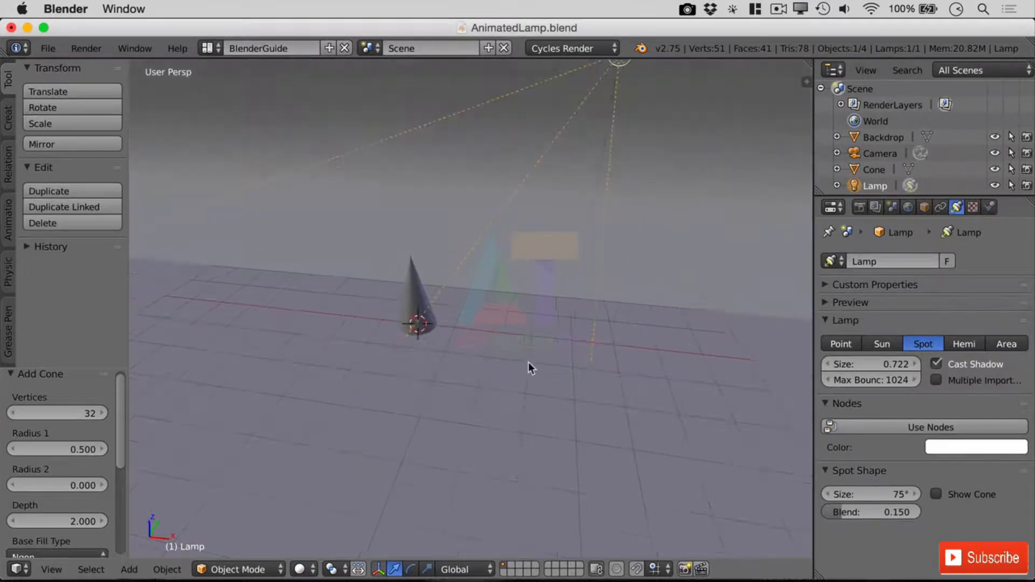
middle_drag(645, 352, 626, 328)
mouse_move(476, 291)
middle_down()
mouse_move(487, 277)
mouse_move(471, 302)
middle_up()
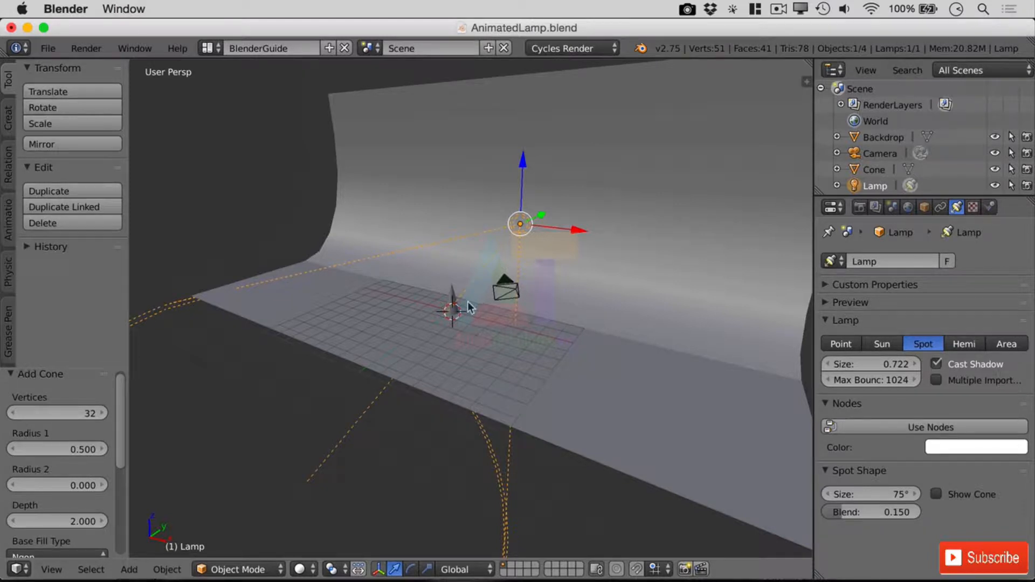
key(shift+a)
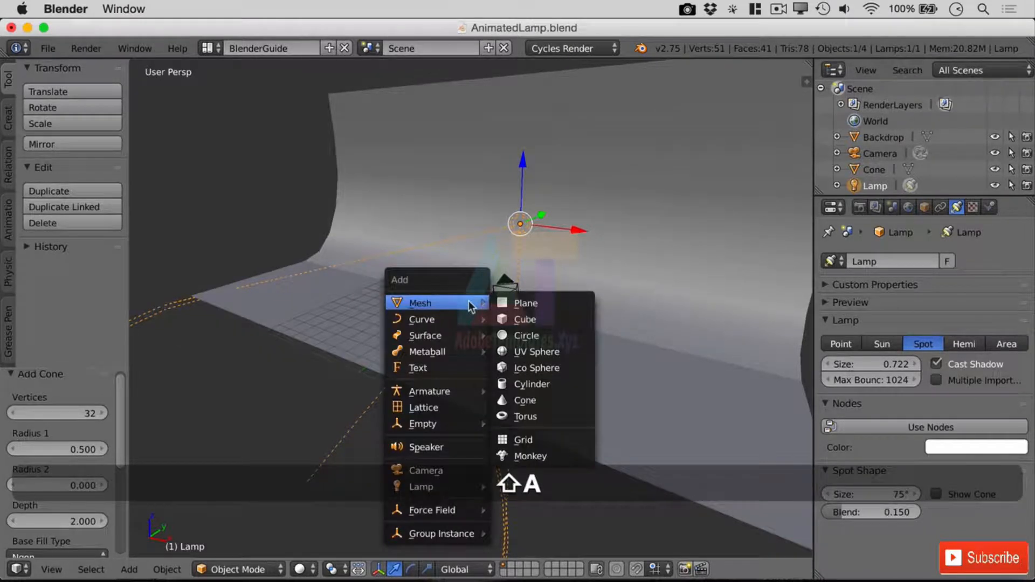
key(Escape)
key(shift+a)
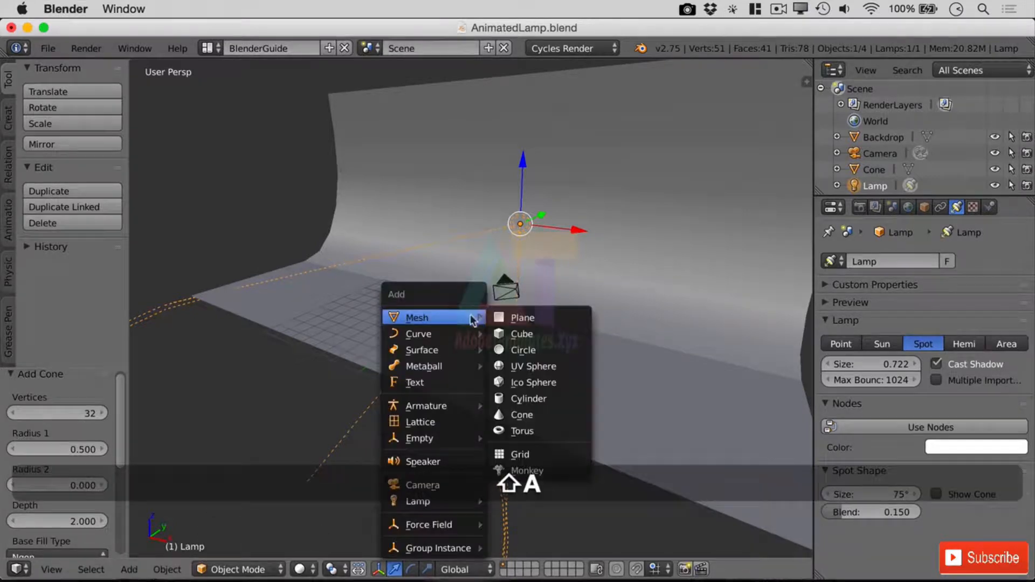
click(561, 368)
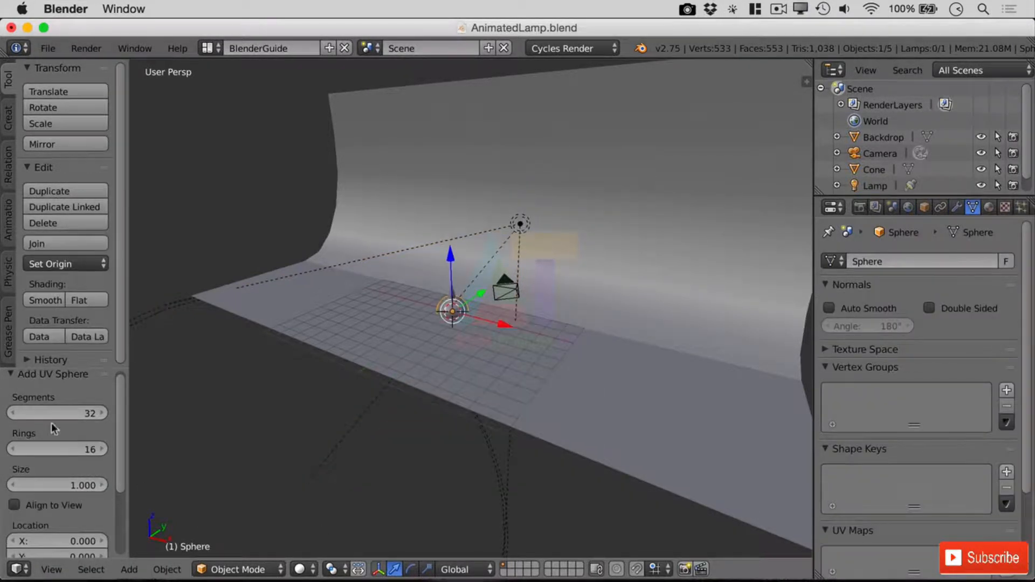
- Reduce the new UV sphere to 3 segments and 3 rings
click(98, 413)
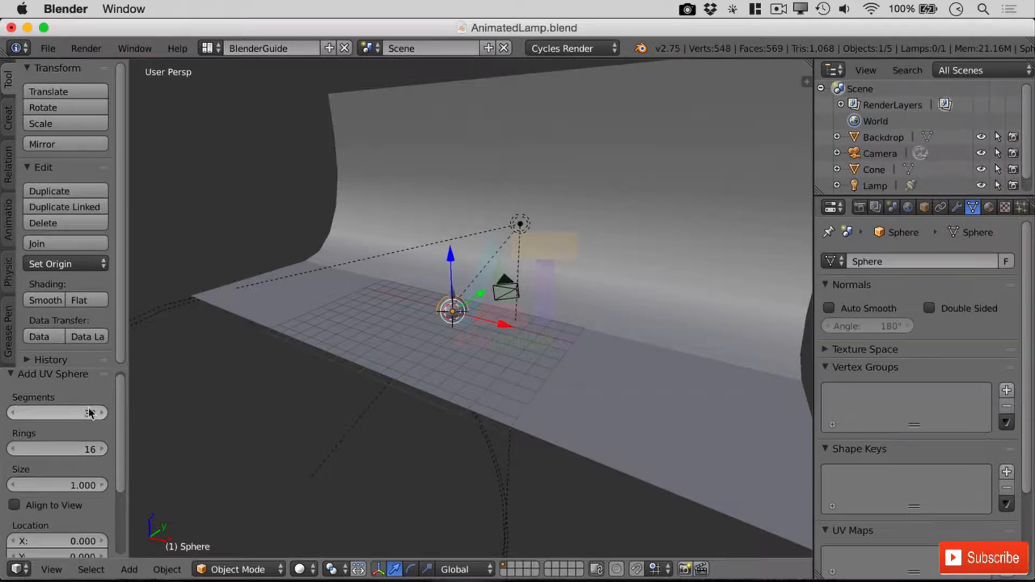
drag(89, 410, 51, 410)
mouse_move(92, 450)
mouse_down()
mouse_move(65, 450)
mouse_move(93, 453)
mouse_up()
scroll(122, 430, down, 1)
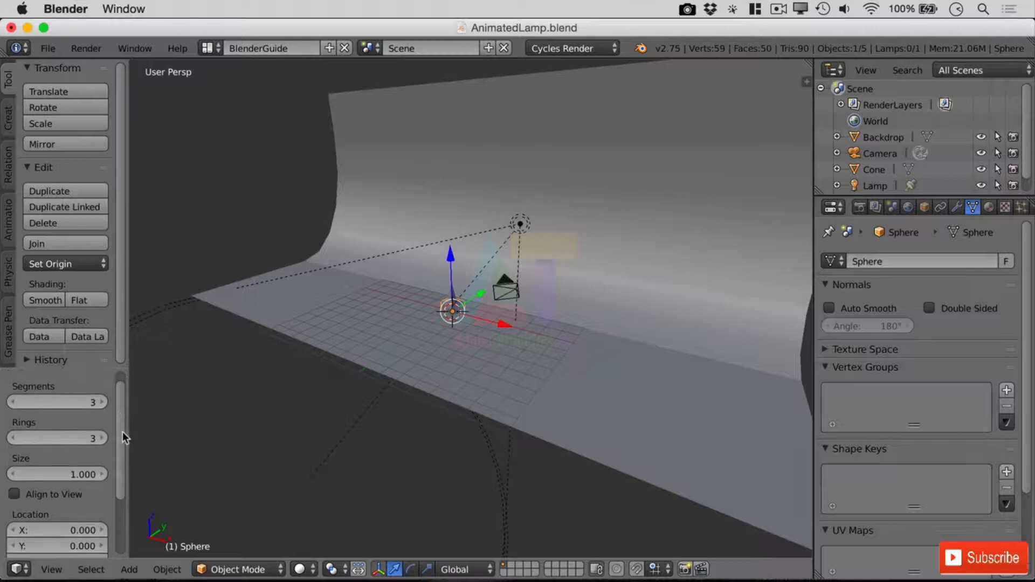
- Move the low-poly sphere straight up along the Z axis by about 7.467 units, above the cone
key(g)
key(z)
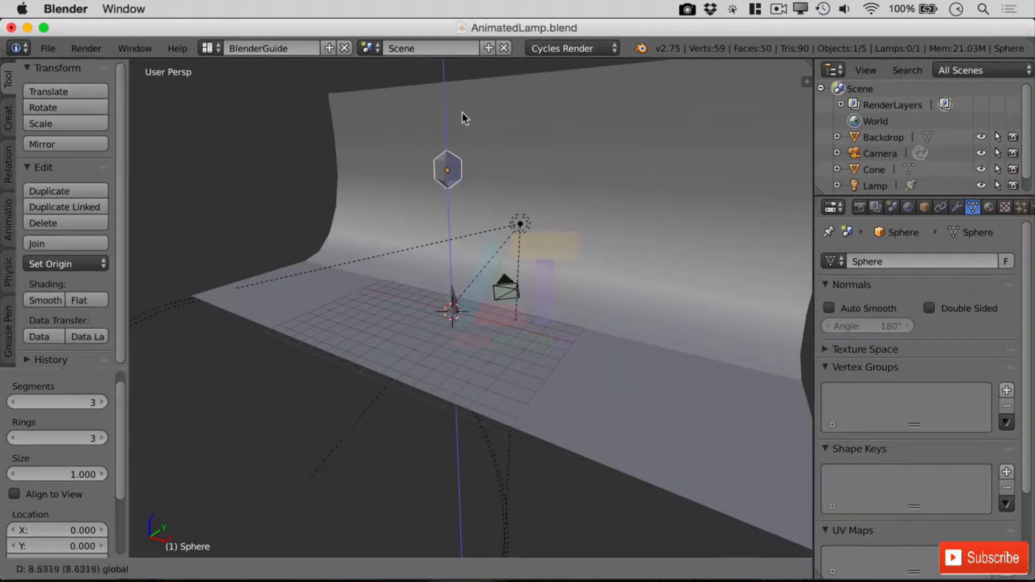
click(464, 134)
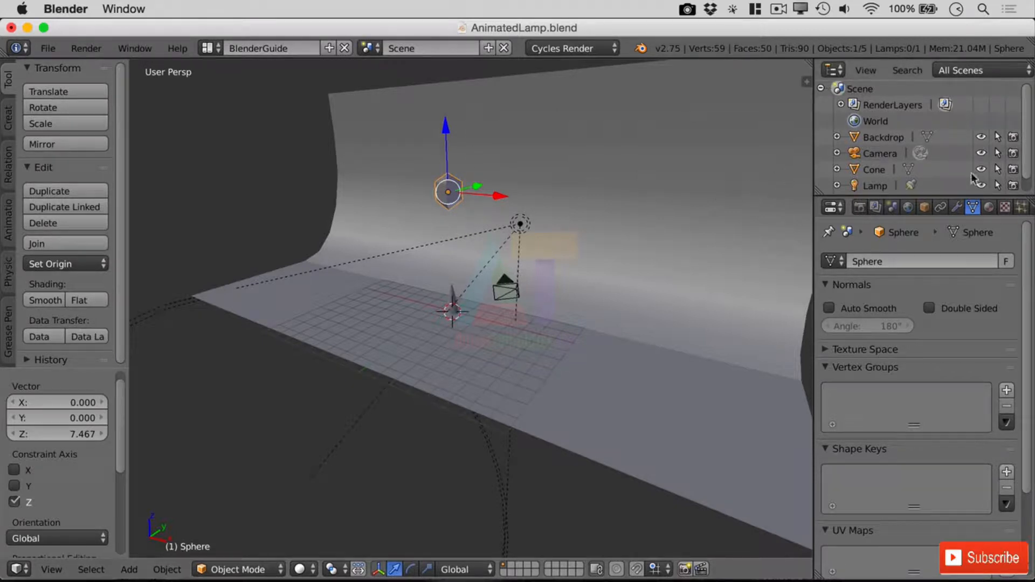
- Create a new material for the sphere and name it Light
click(989, 209)
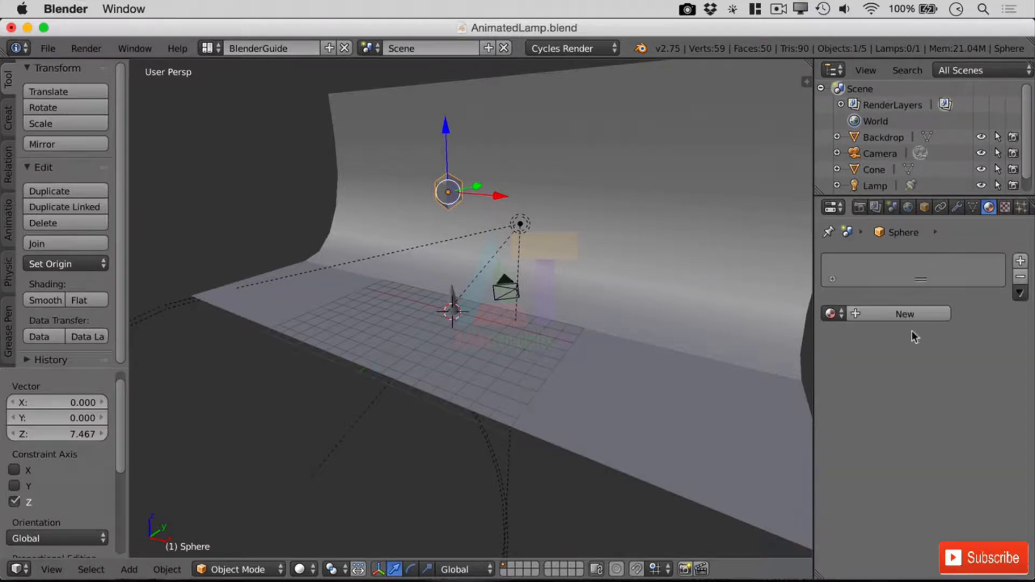
click(914, 316)
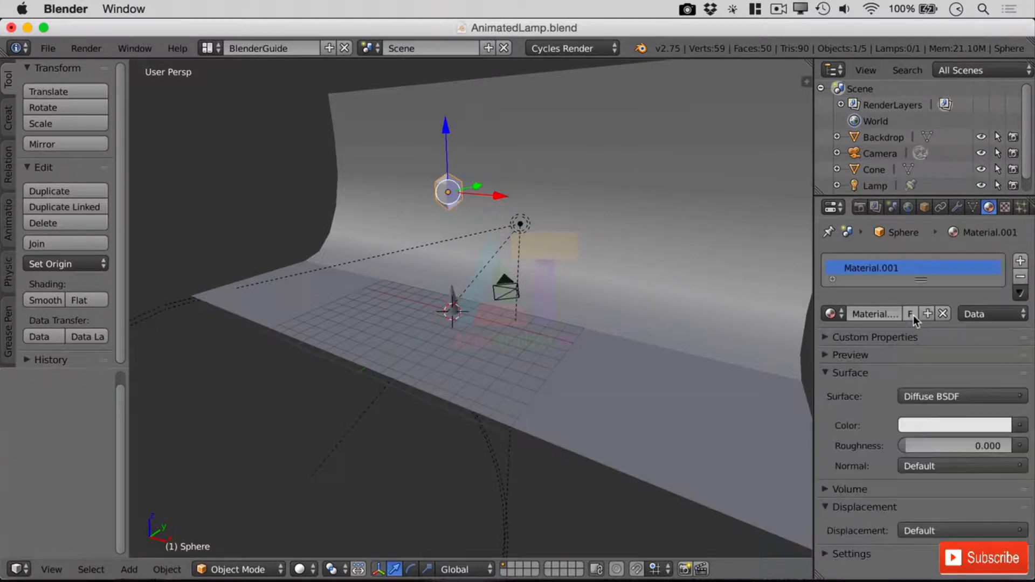
double_click(890, 272)
text(Light)
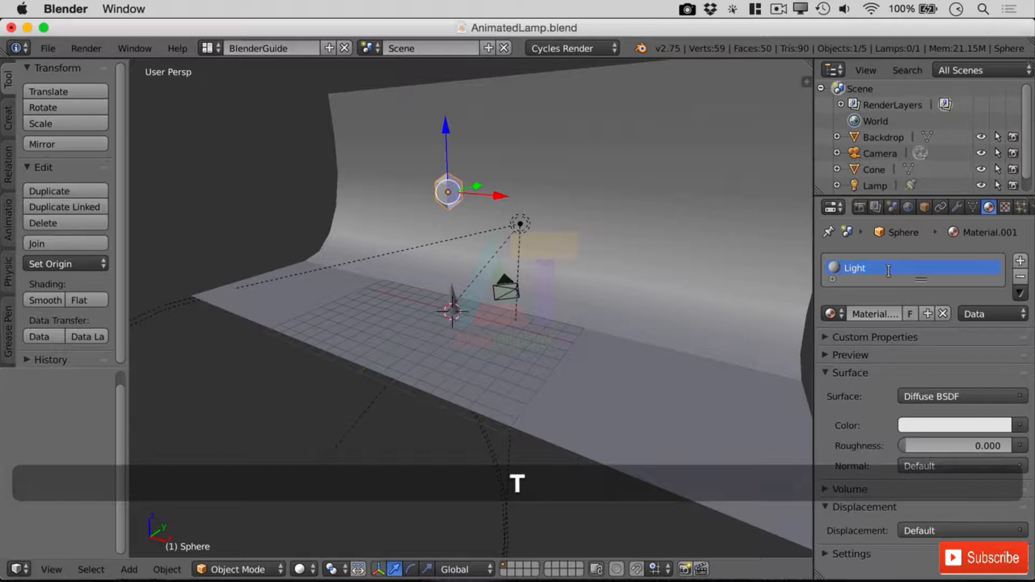
key(Return)
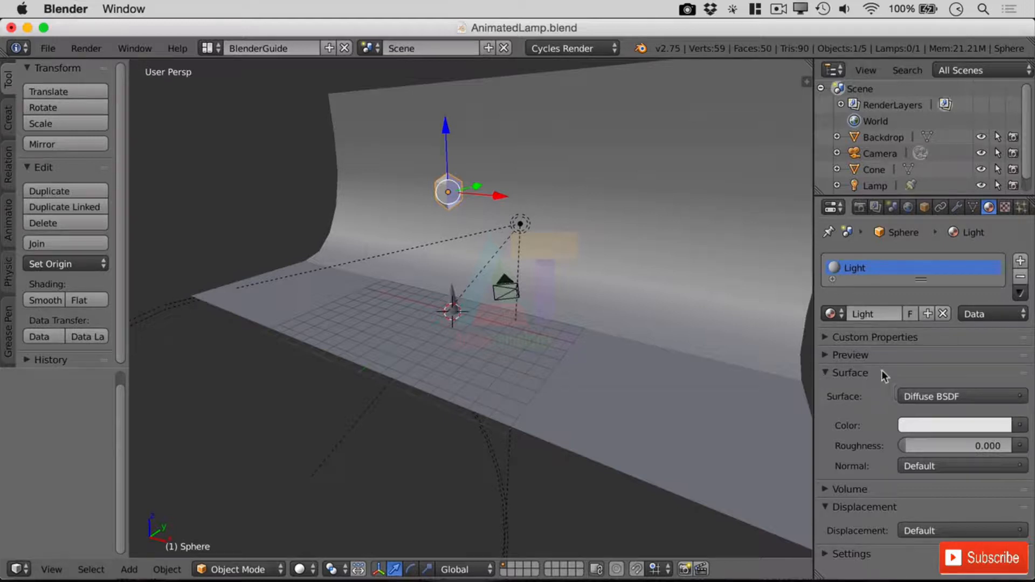
- Set the Light material's surface shader to Emission and switch the viewport shading to Rendered
click(968, 396)
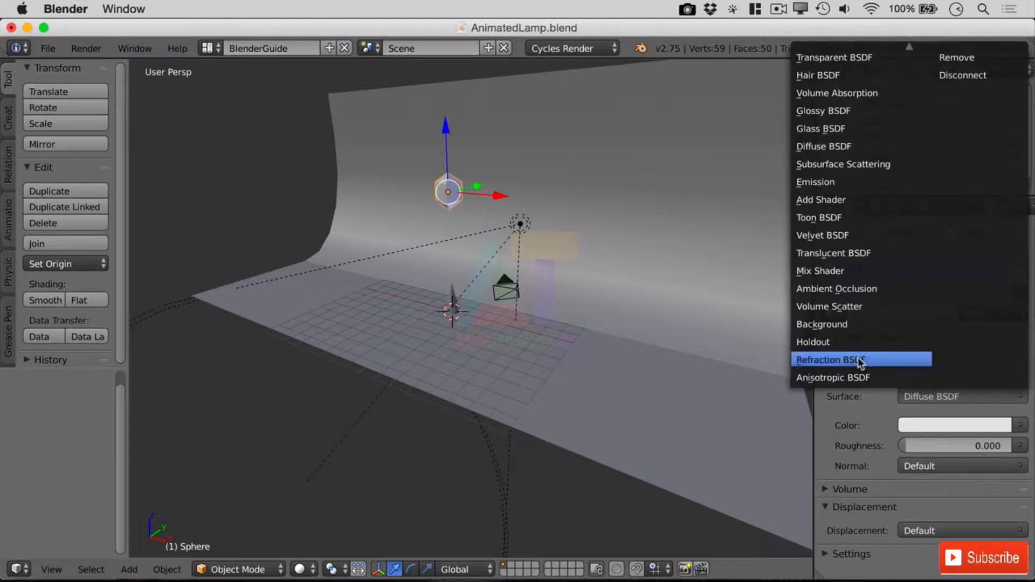
click(853, 186)
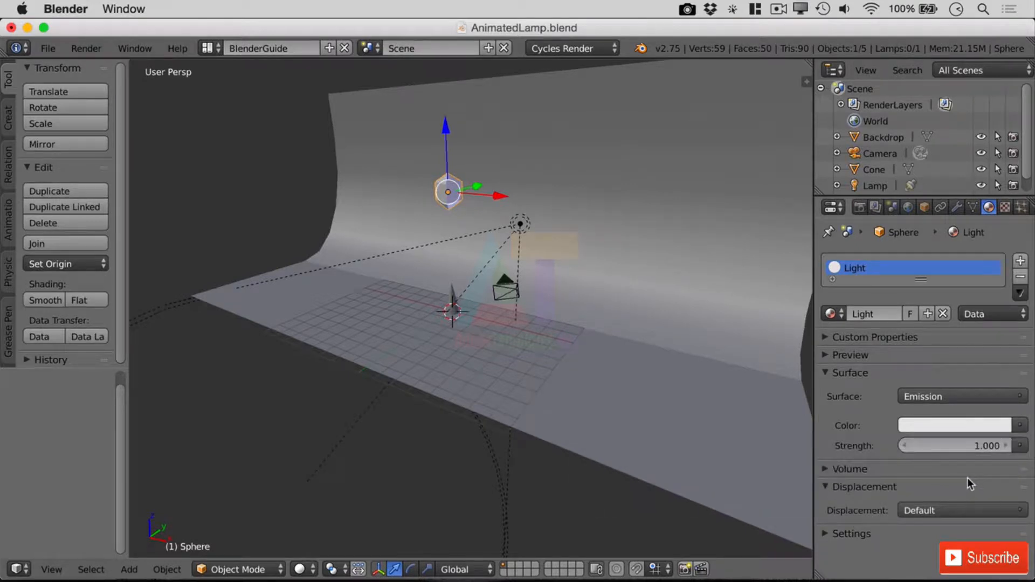
click(312, 568)
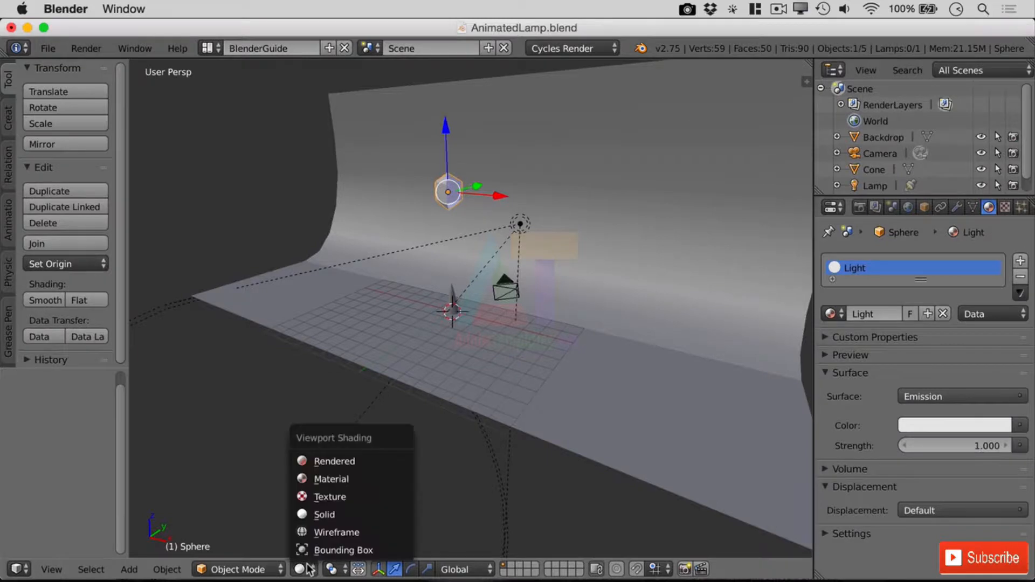
click(374, 461)
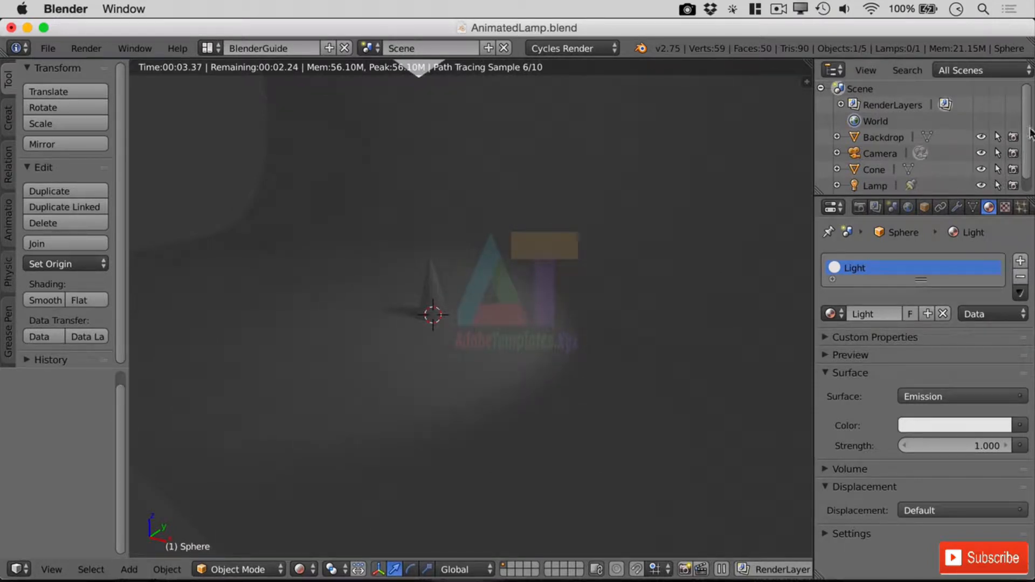
- Rename the Sphere object to LightSOuce in the scene's object list
scroll(998, 157, down, 1)
double_click(881, 187)
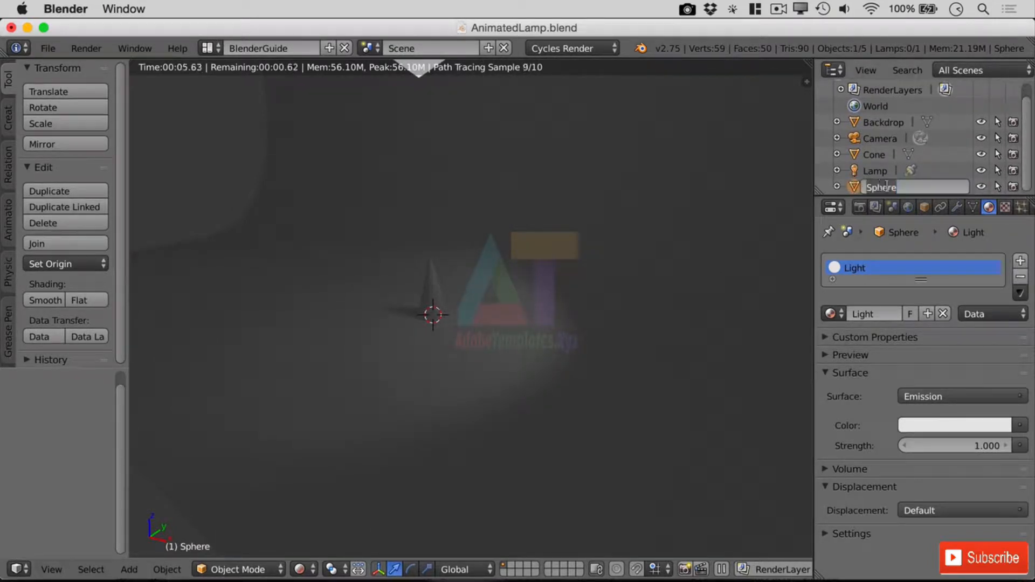
text(Light)
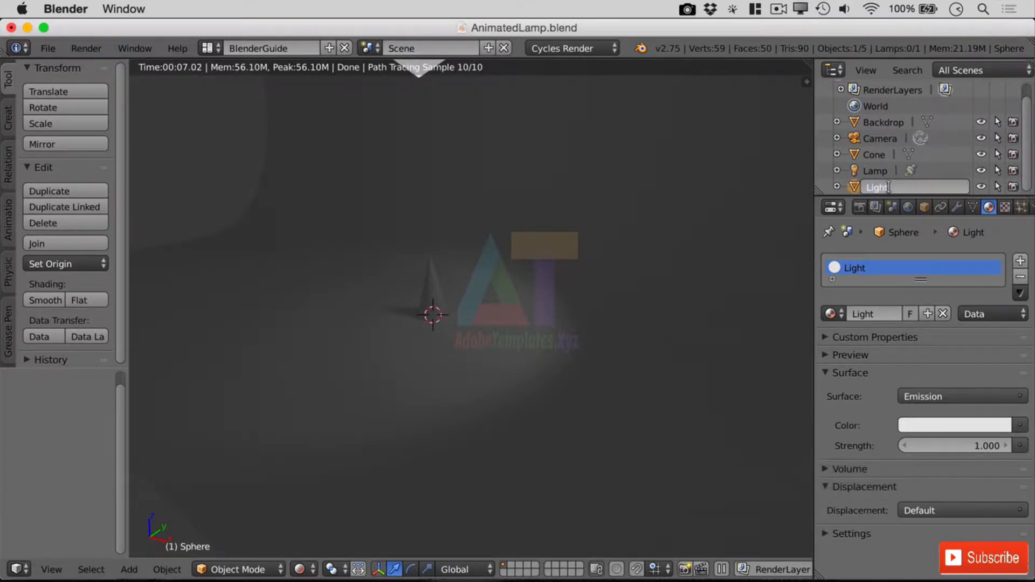
text(SOuce)
key(Return)
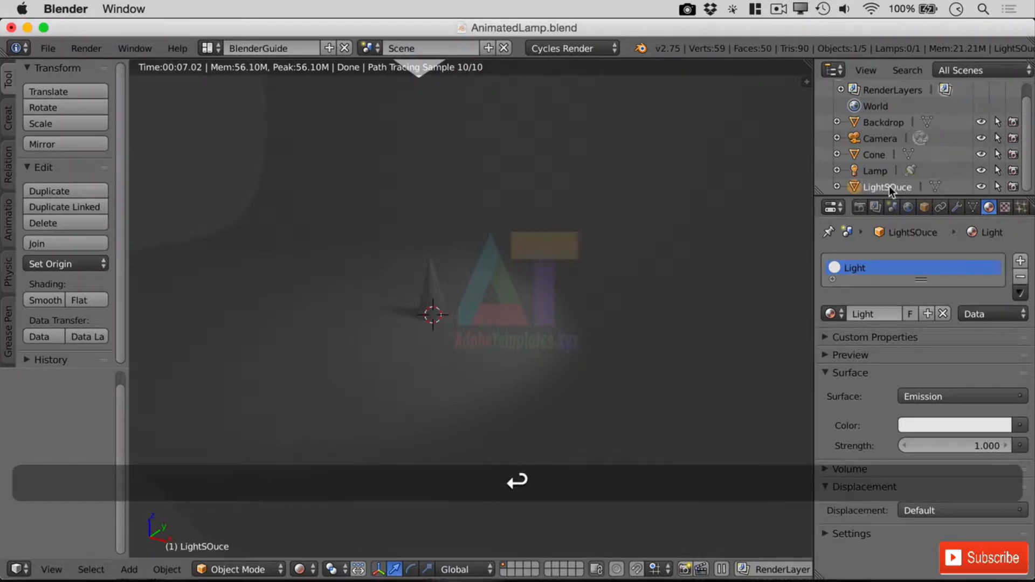
- Hide the spot lamp in the viewport so that only the emissive sphere lights the scene
click(981, 171)
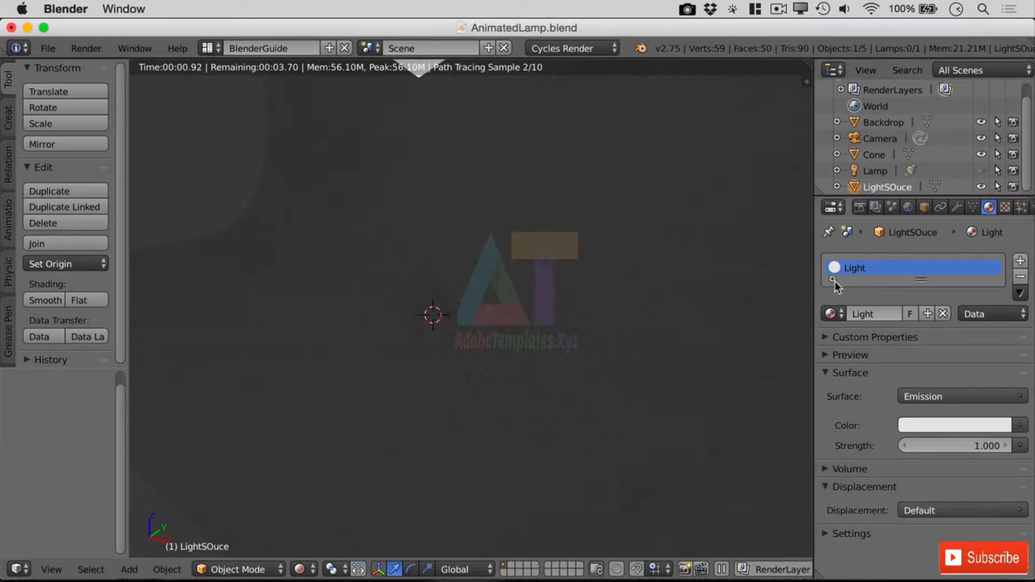
middle_drag(706, 292, 687, 379)
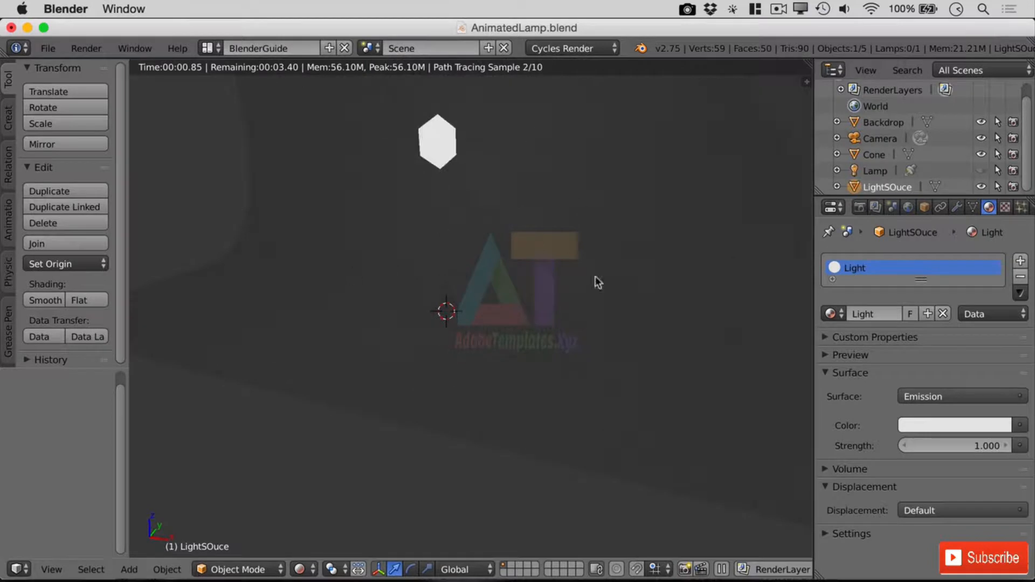
mouse_move(615, 245)
middle_down()
mouse_move(559, 241)
mouse_move(614, 249)
middle_up()
middle_drag(438, 100, 453, 108)
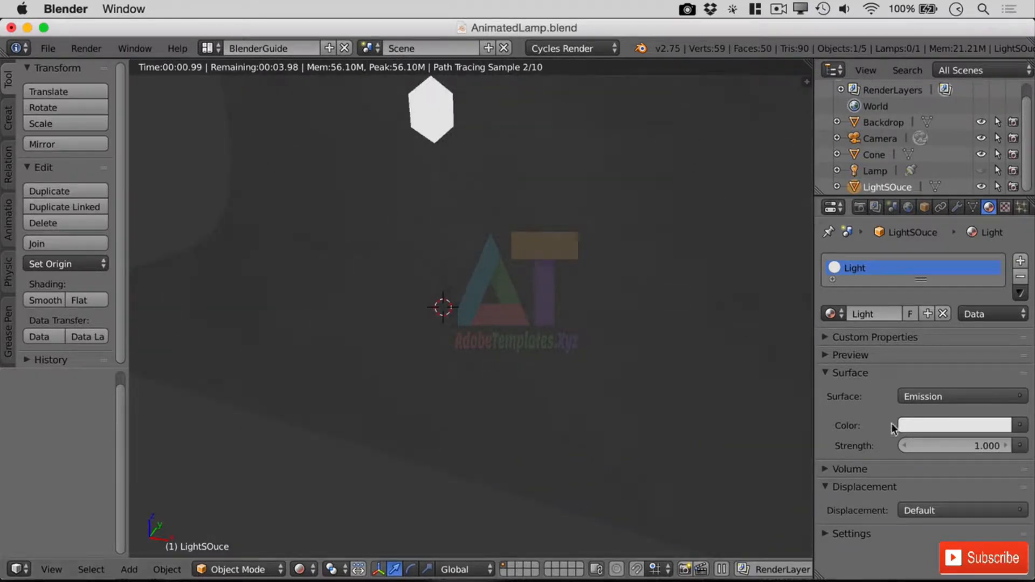
- Set the Light material's emission strength to 10, and raise it further to 100
click(979, 447)
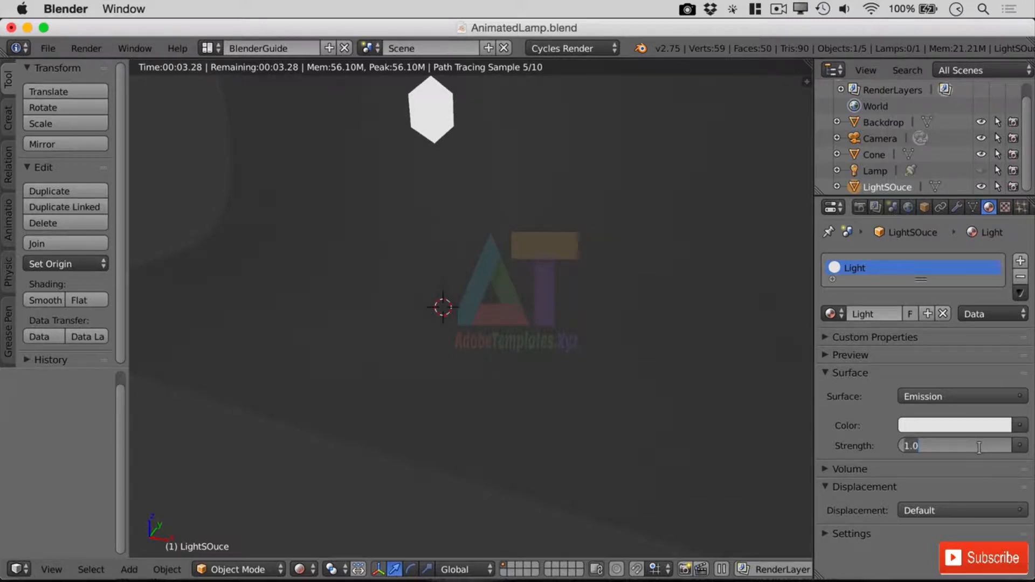
text(10)
key(Return)
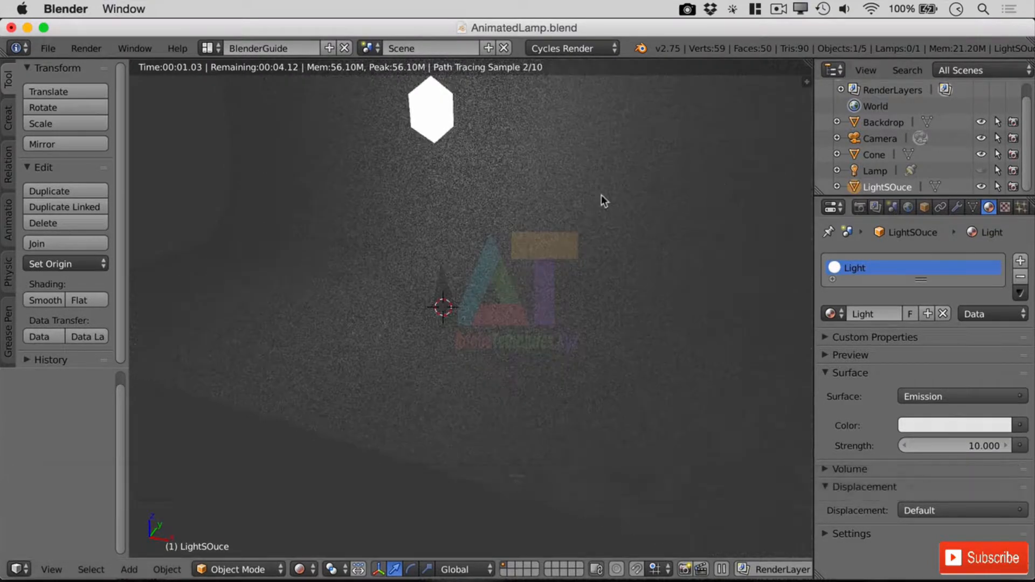
click(965, 446)
text(100)
key(Return)
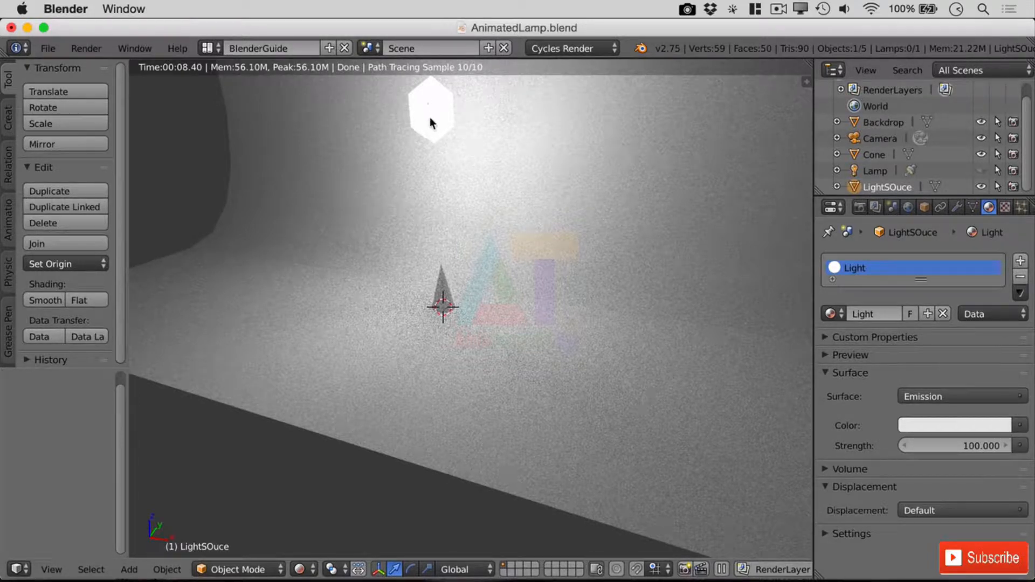
- Move the emissive sphere about 7.8 units in the negative direction along the global Y axis
key(g)
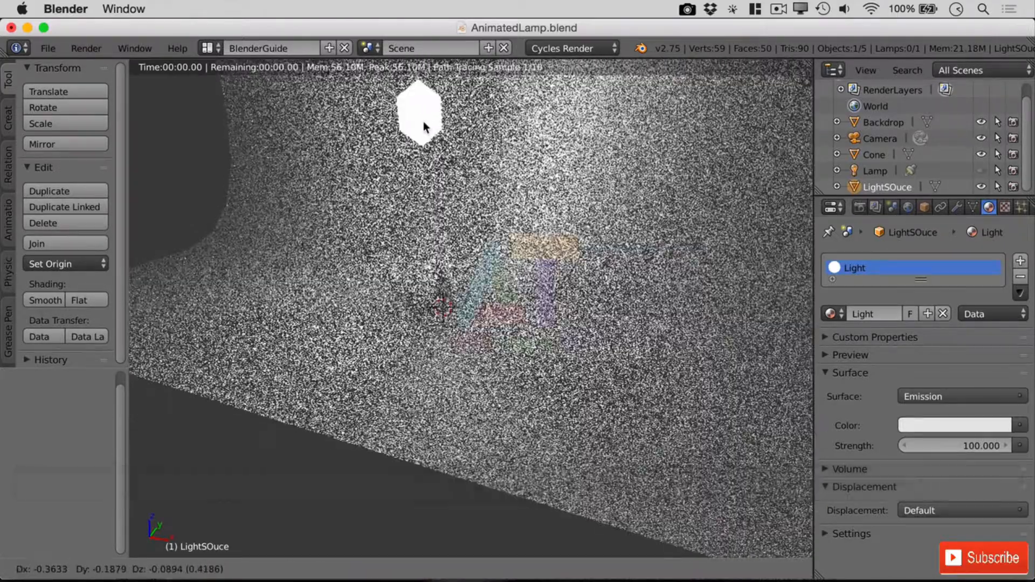
key(y)
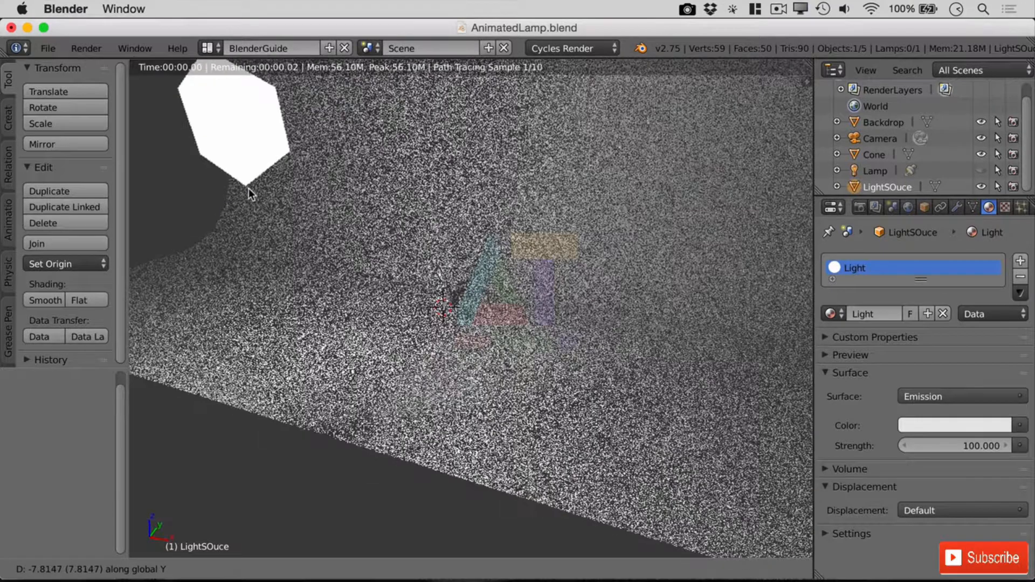
click(248, 188)
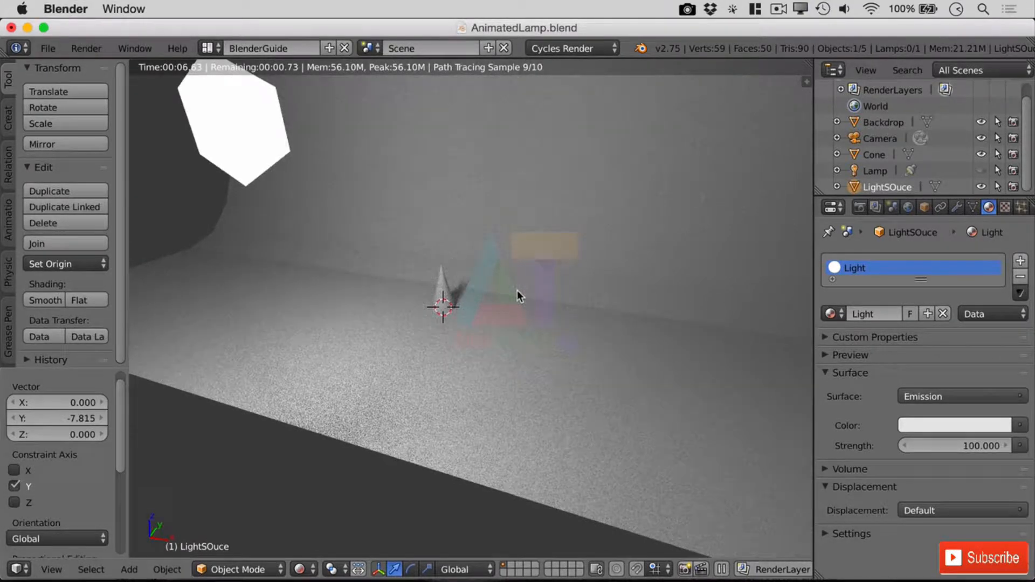
scroll(554, 279, up, 2)
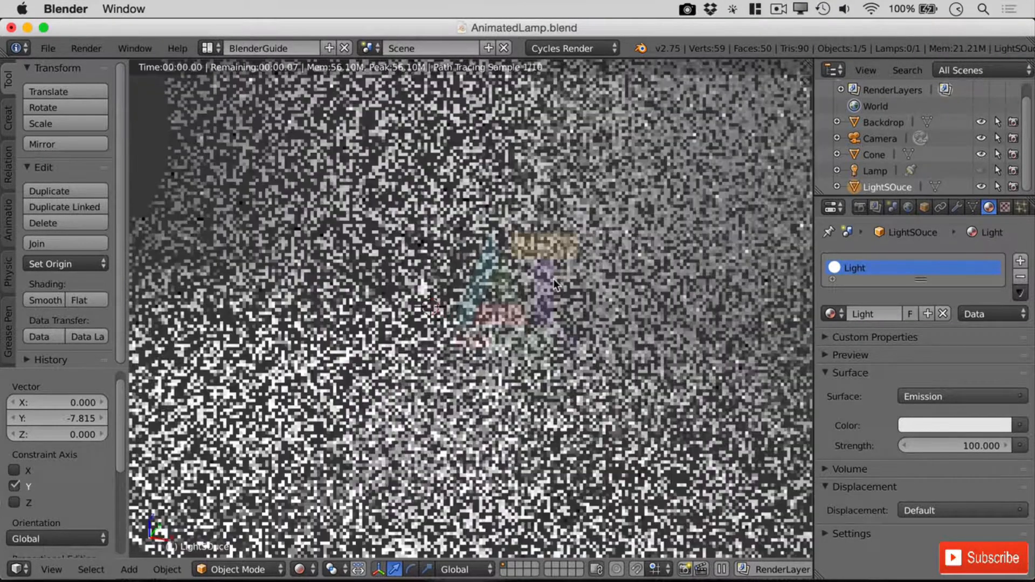
scroll(553, 279, up, 2)
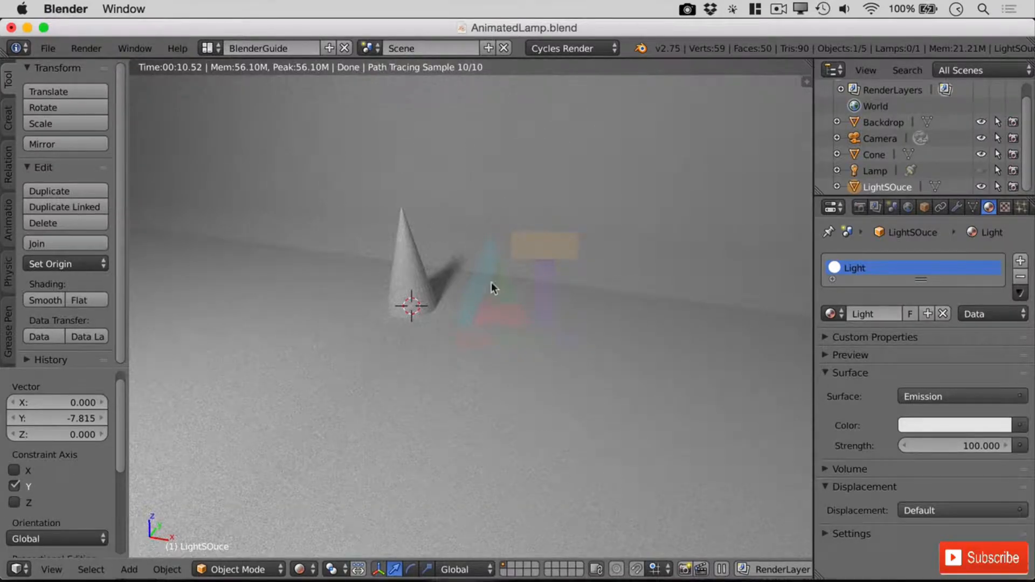
middle_drag(490, 283, 500, 274)
scroll(502, 277, down, 2)
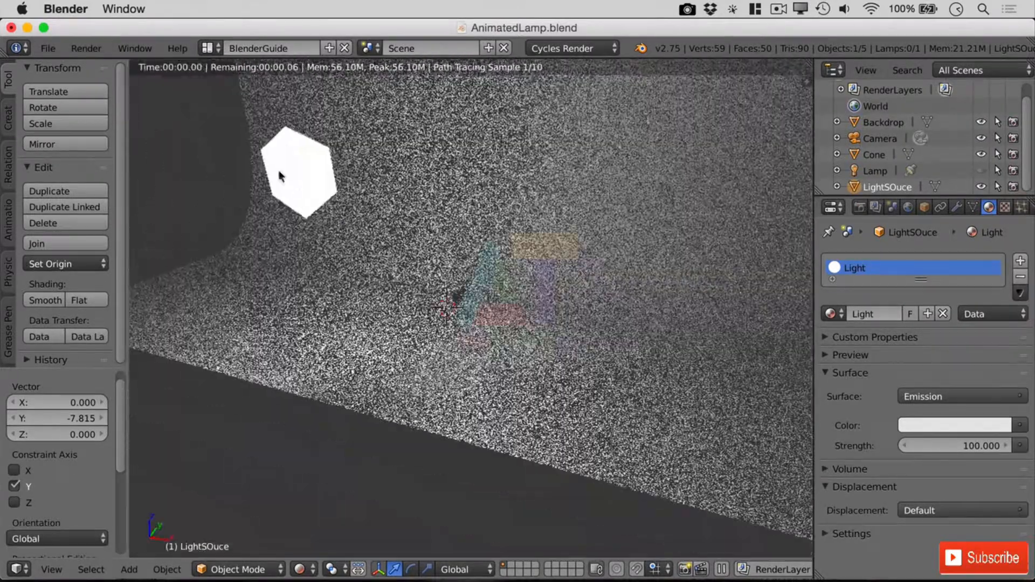
- Select the LightSOuce sphere and scale it down uniformly to about 0.08 of its size
right_click(347, 152)
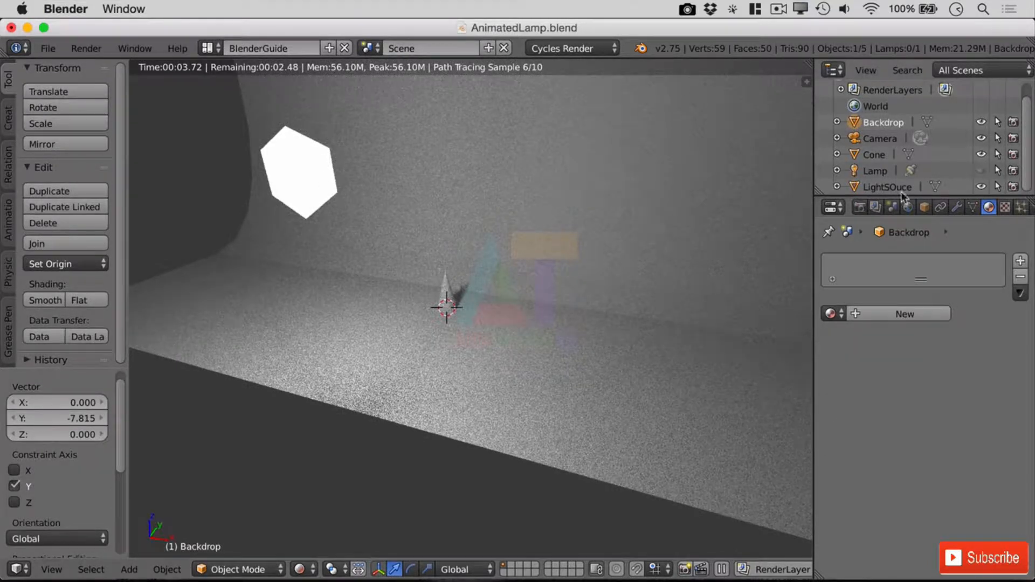
click(869, 181)
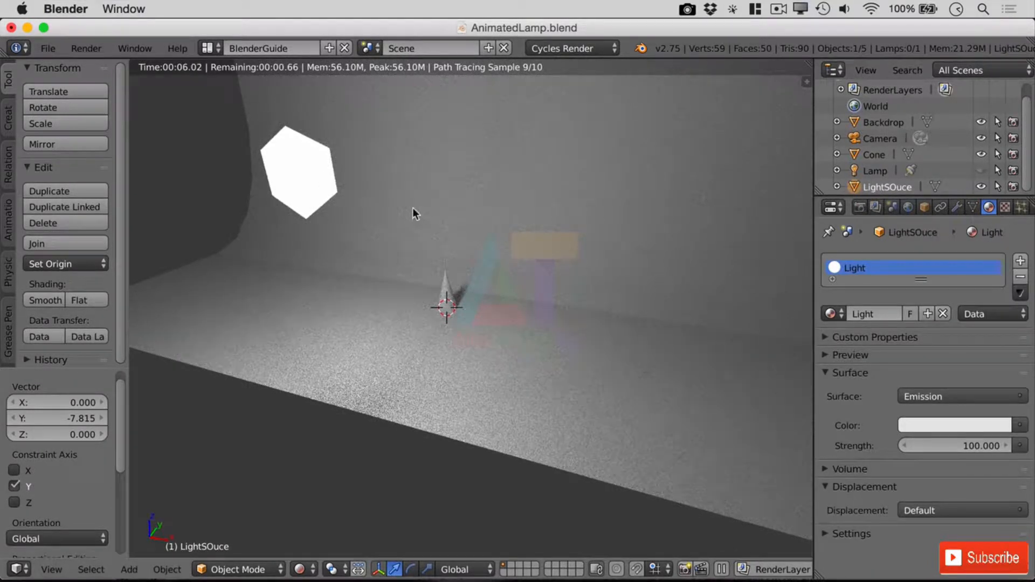
key(s)
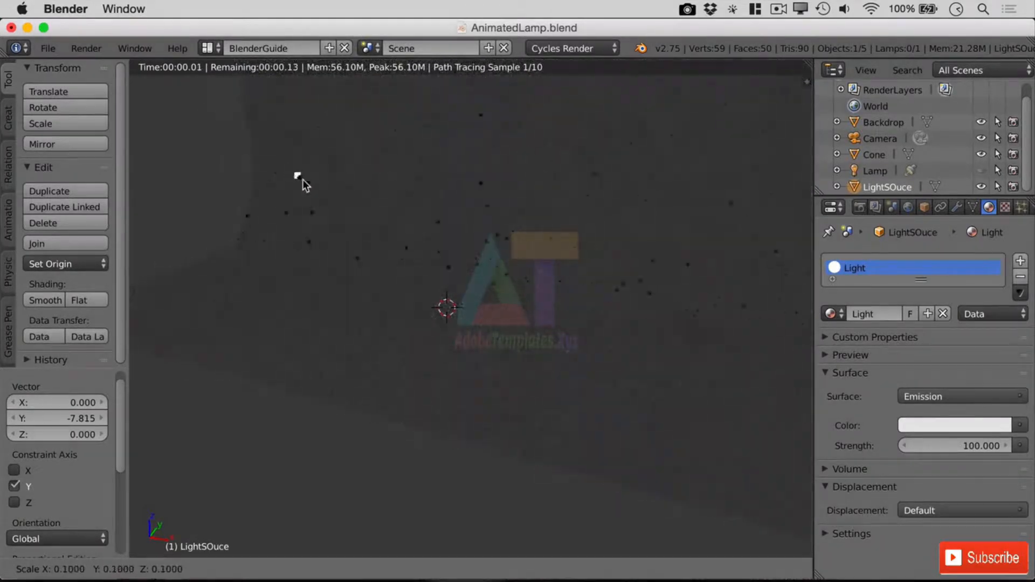
click(301, 179)
- Set the Light material's emission strength to 1000, and raise it further to 10000
click(979, 446)
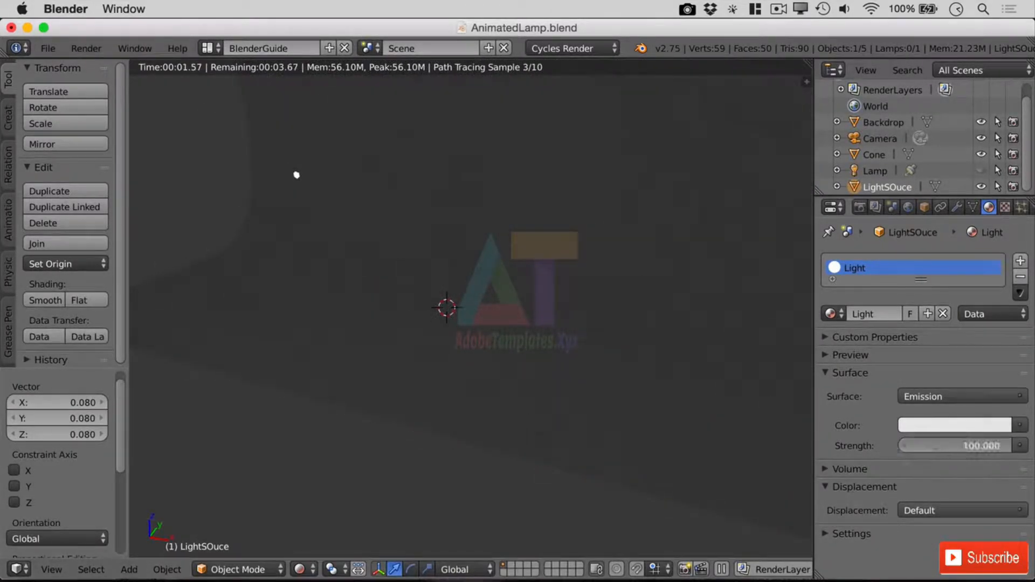
text(1000.0)
text(0)
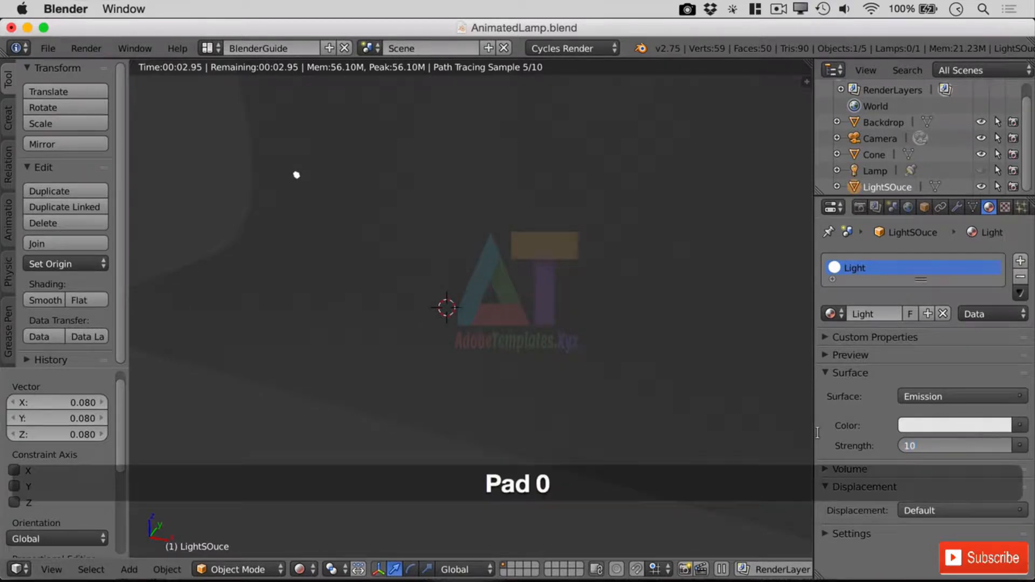
key(Return)
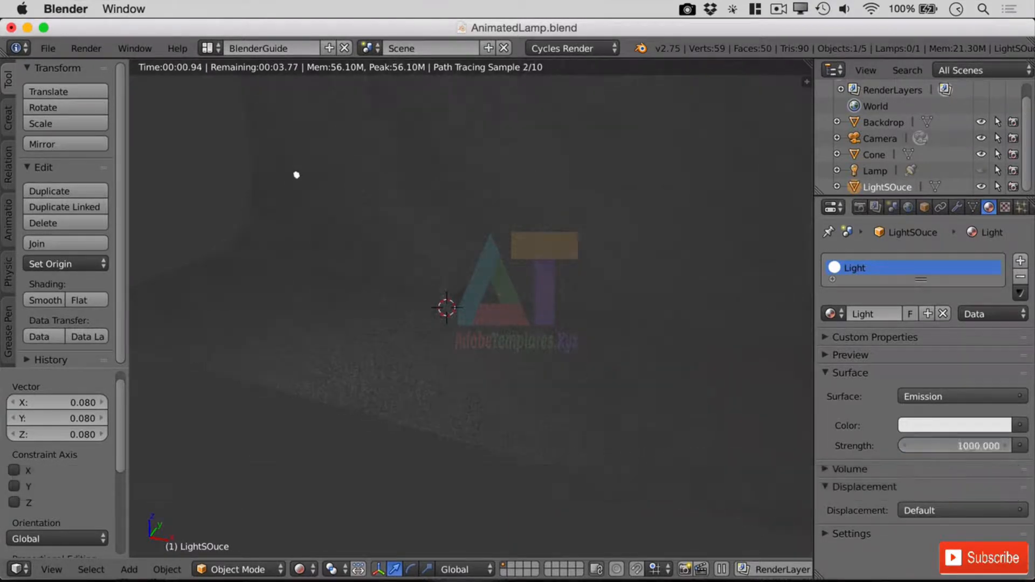
click(987, 448)
text(0)
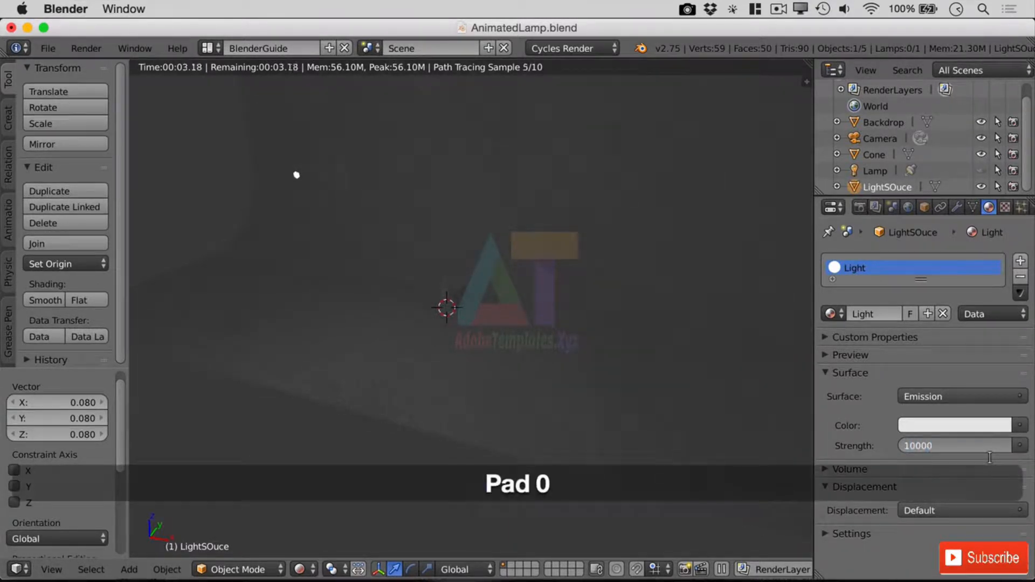
key(Return)
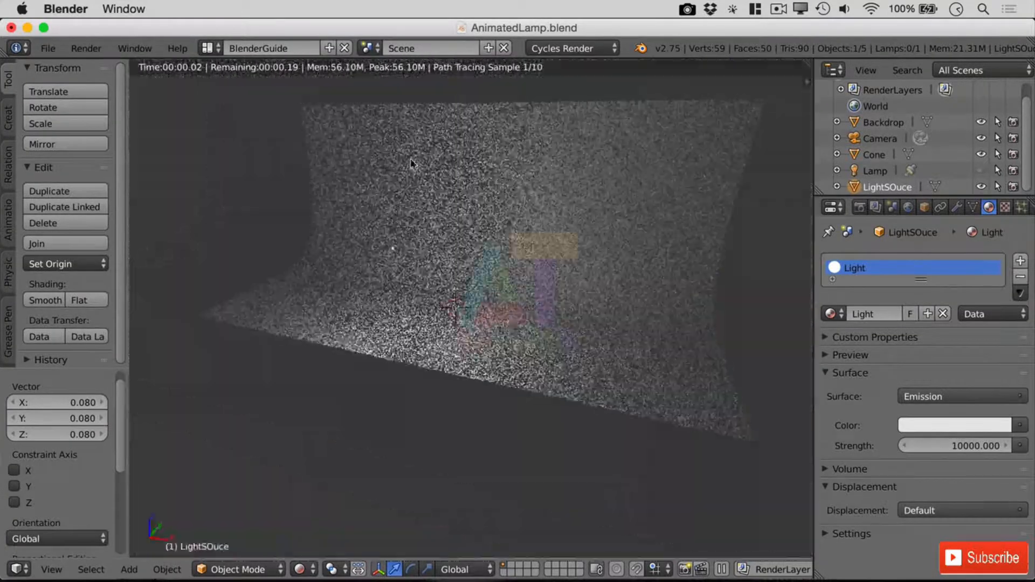
middle_drag(390, 235, 258, 167)
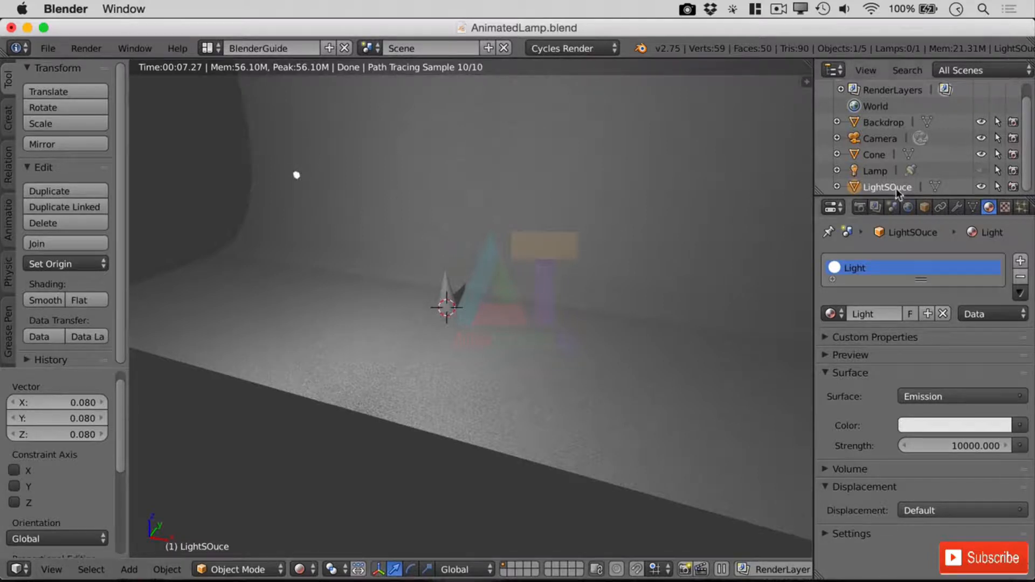
- Make a linked duplicate of LightSOuce, offset by about 9.7 in X, 3.0 in Y and -1.1 in Z
right_click(852, 186)
click(885, 185)
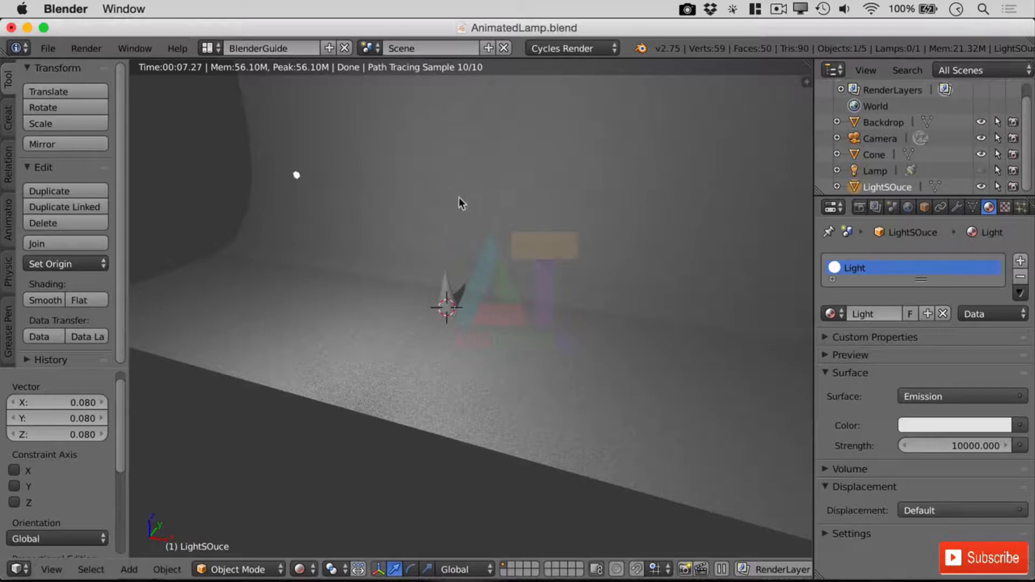
key(alt+d)
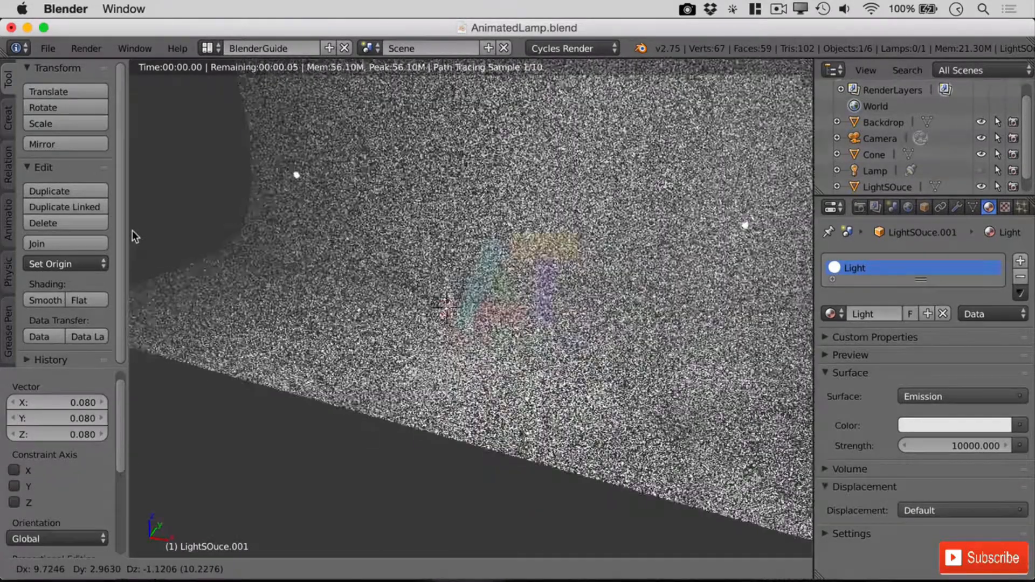
click(132, 230)
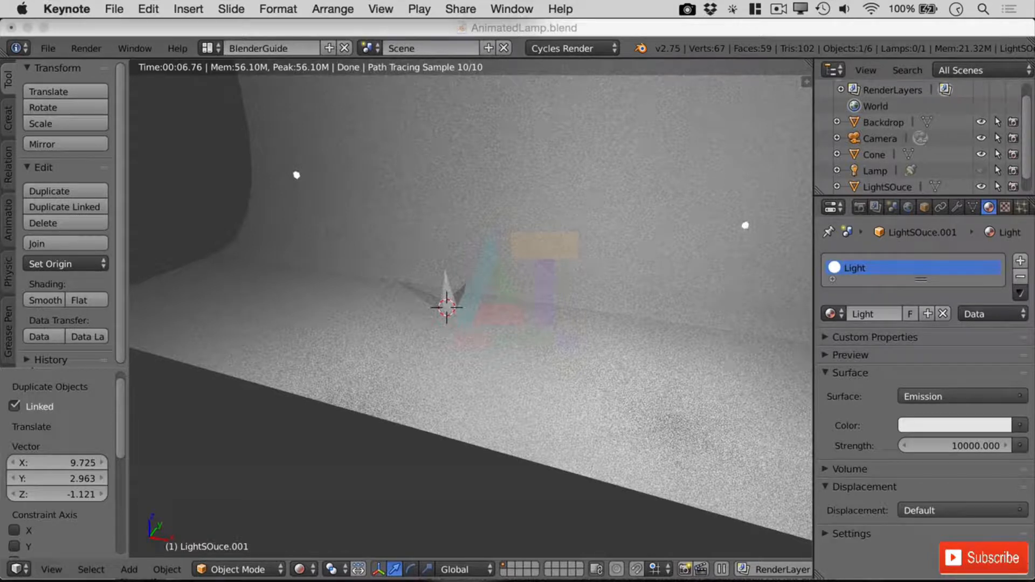
- Delete both emissive spheres, the linked duplicate LightSOuce.001 and the original LightSOuce
click(293, 176)
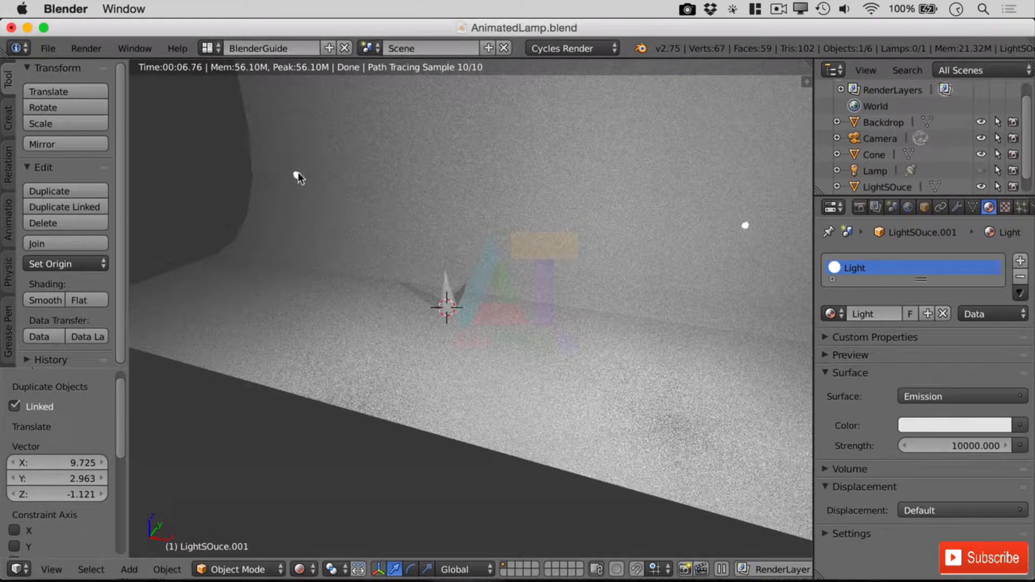
click(906, 188)
scroll(896, 150, down, 1)
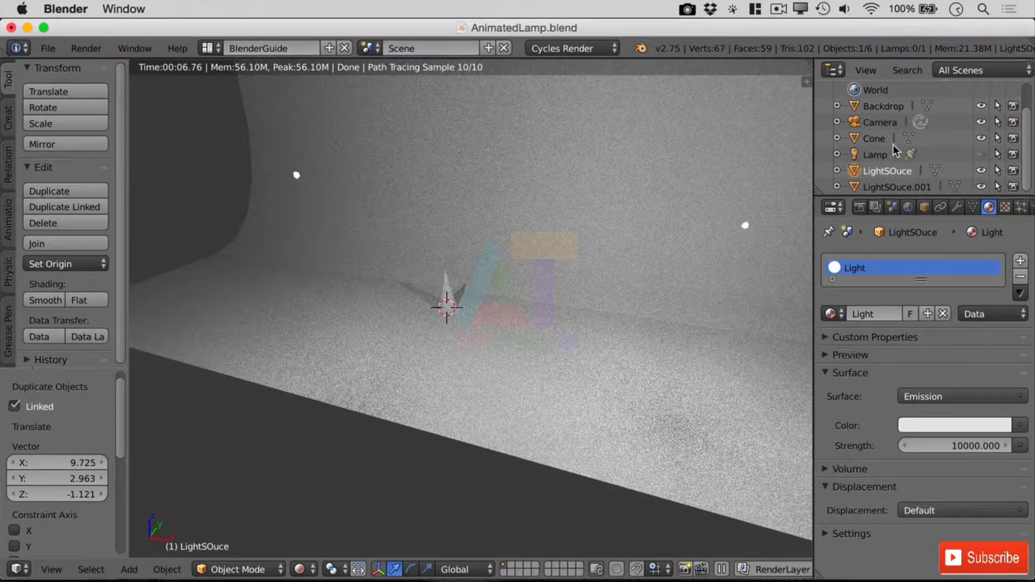
click(744, 226)
right_click(744, 225)
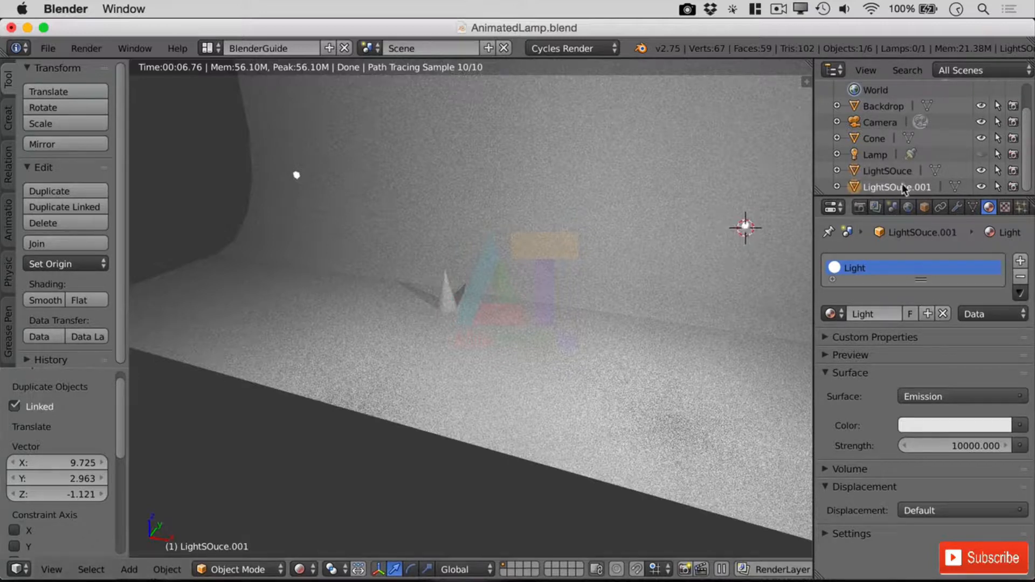
key(x)
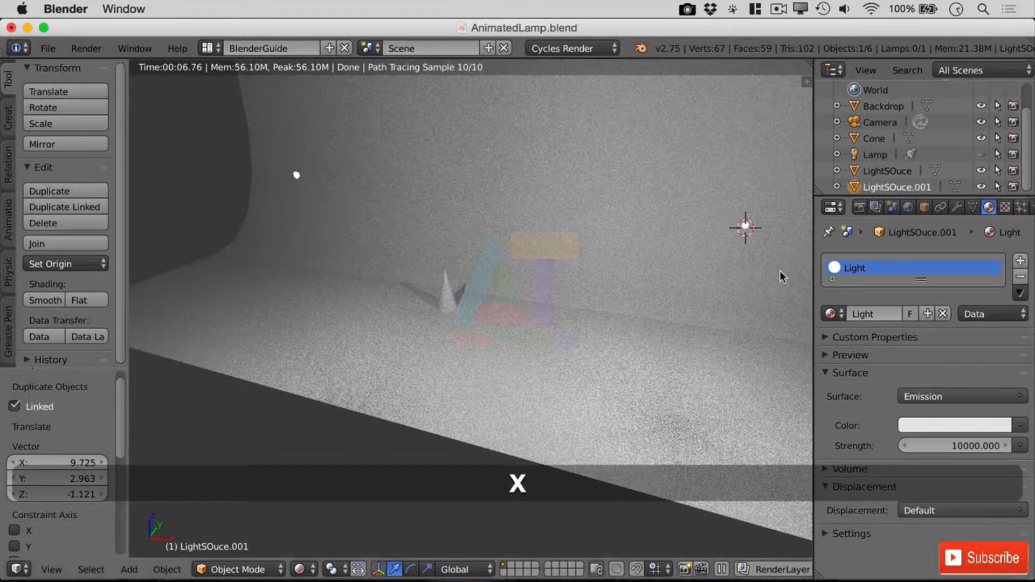
key(x)
key(Return)
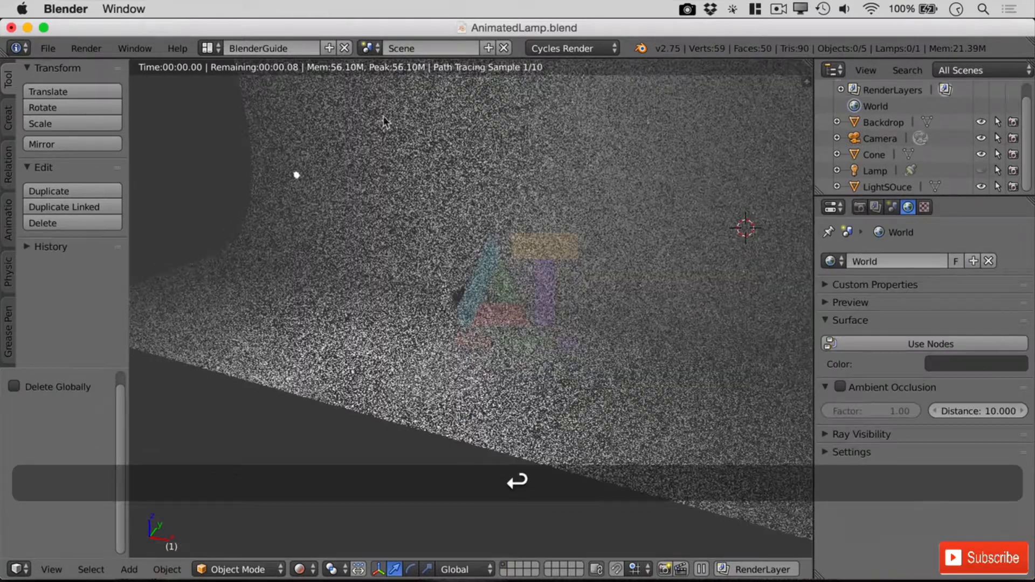
key(x)
key(Return)
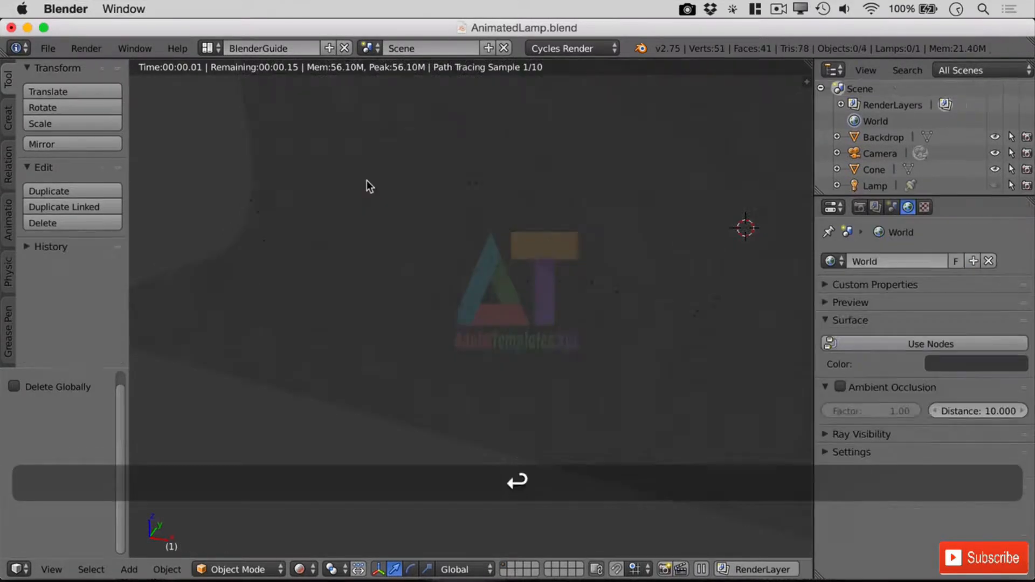
- Make the spot lamp visible in the viewport again and switch the viewport shading to Solid
click(995, 185)
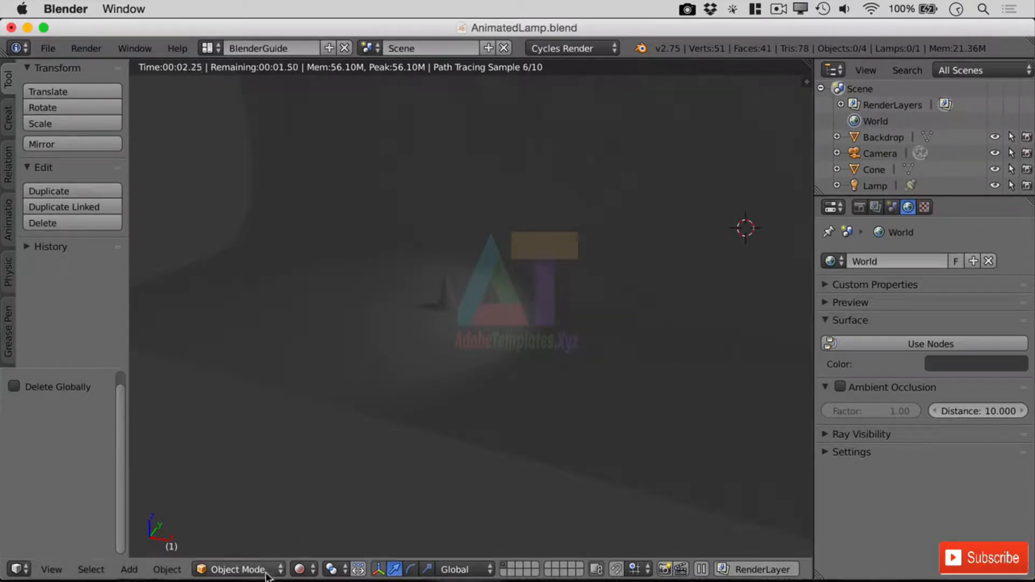
click(302, 576)
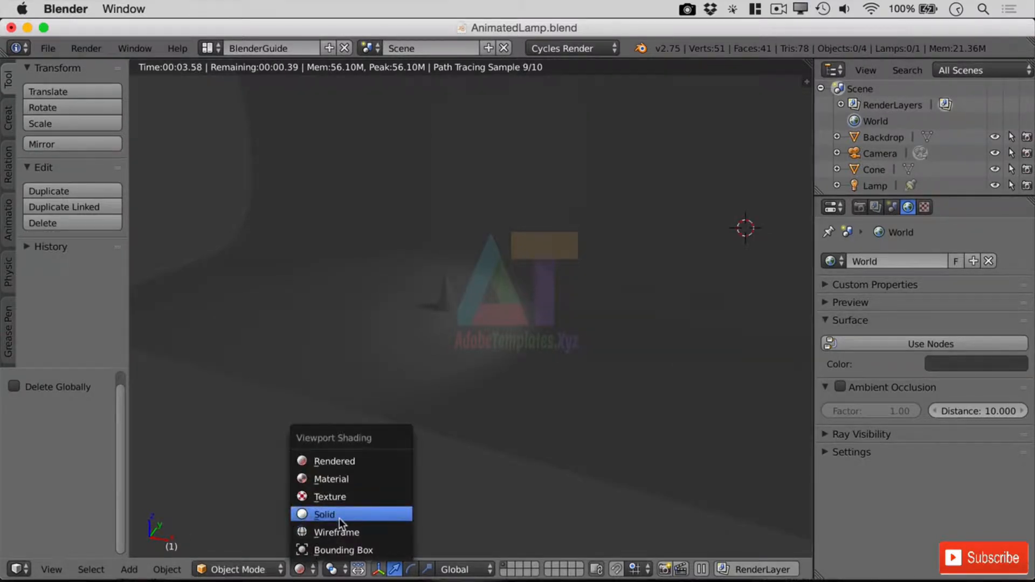
click(339, 519)
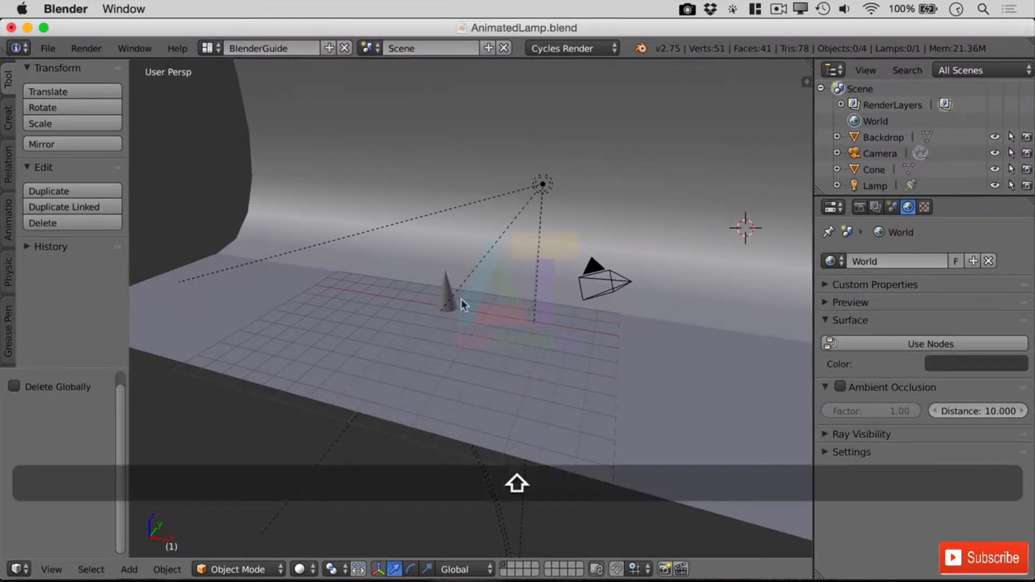
- Reset the 3D cursor to the world origin and add a plane mesh there, at the cone's base
key(shift+c)
scroll(523, 376, up, 5)
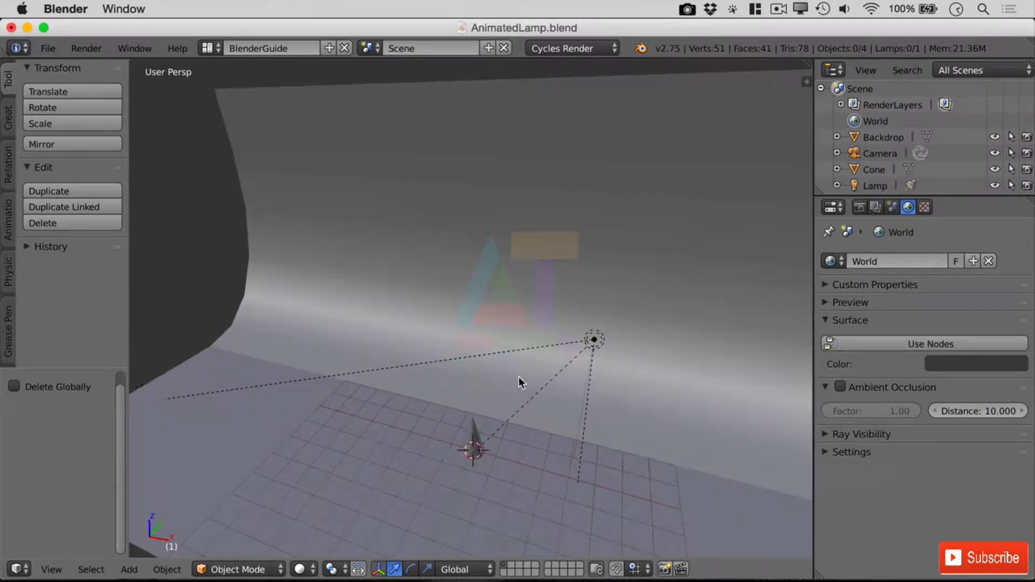
middle_drag(633, 493, 515, 309)
scroll(504, 313, up, 5)
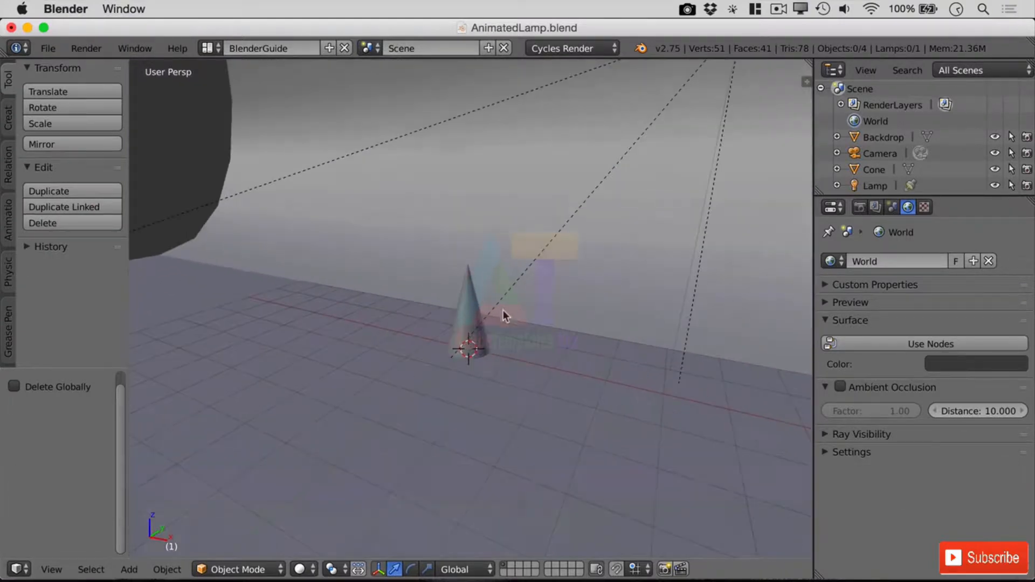
click(129, 570)
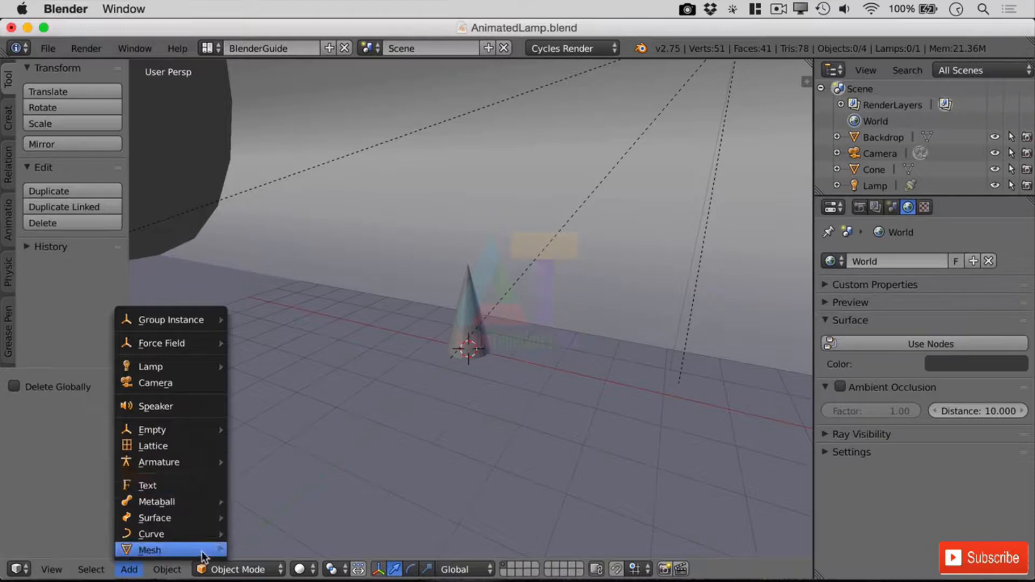
mouse_move(206, 551)
click(298, 397)
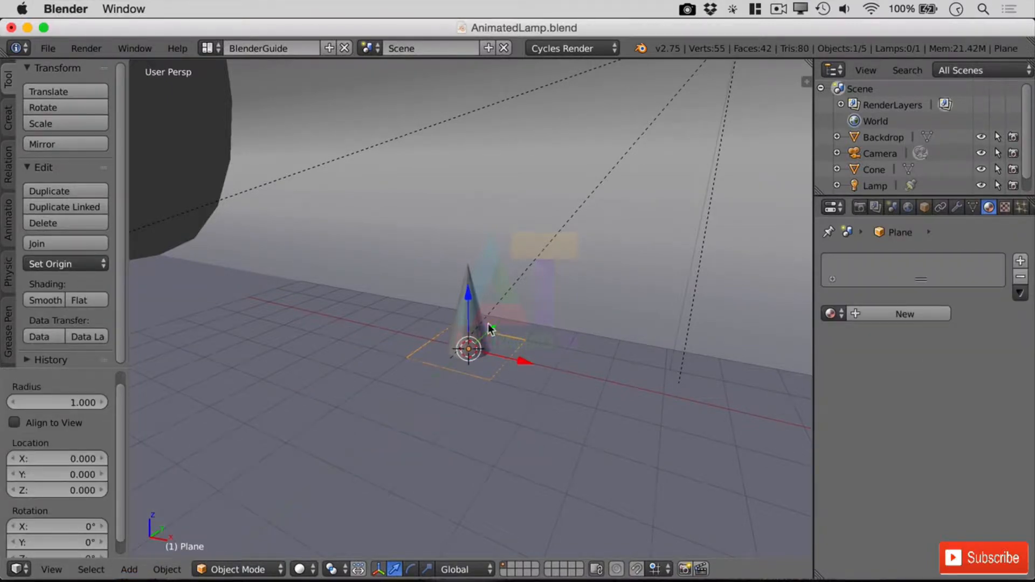
scroll(488, 325, down, 6)
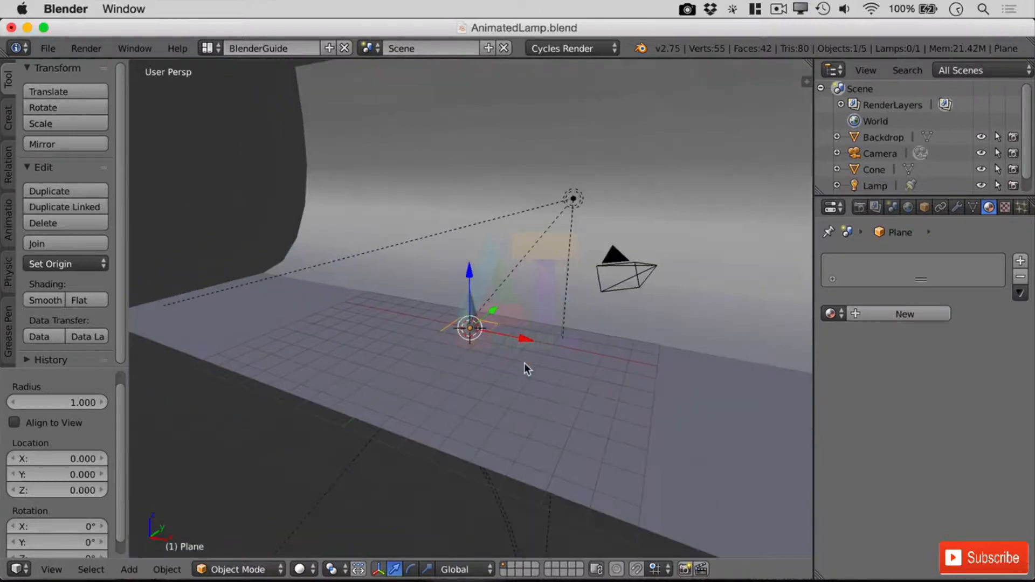
- Enlarge the new plane, raise it above the floor and move it about -6.6 along the Y axis
key(s)
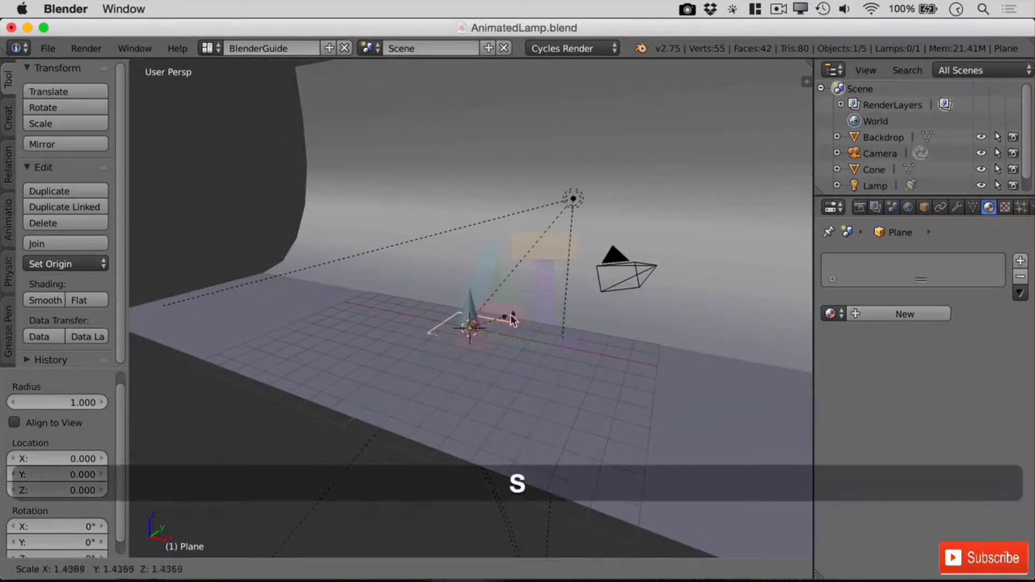
click(550, 316)
drag(474, 276, 483, 176)
drag(493, 226, 383, 263)
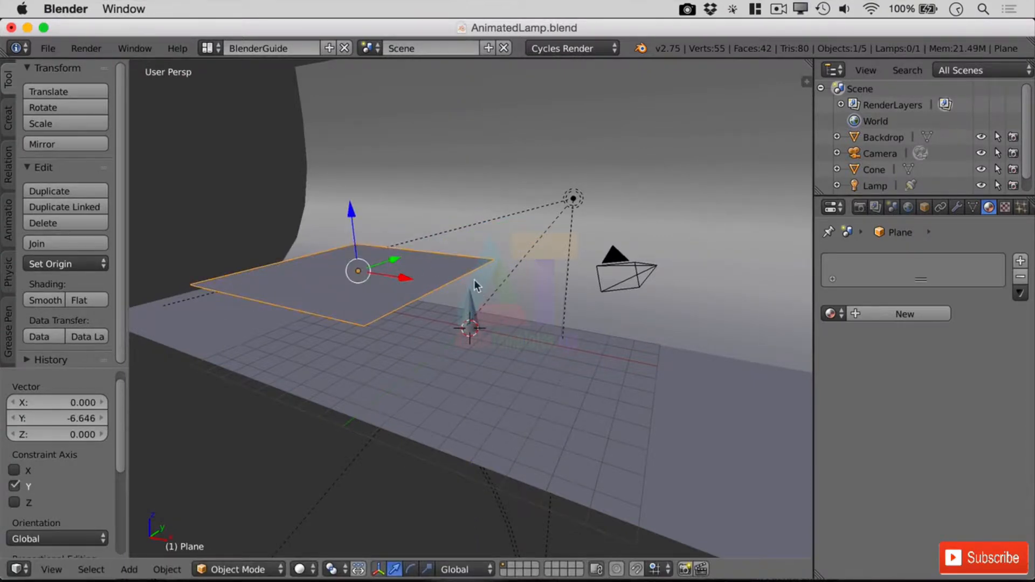
- Rotate the plane about 47.7° around the global X axis so it angles towards the cone
key(r)
key(x)
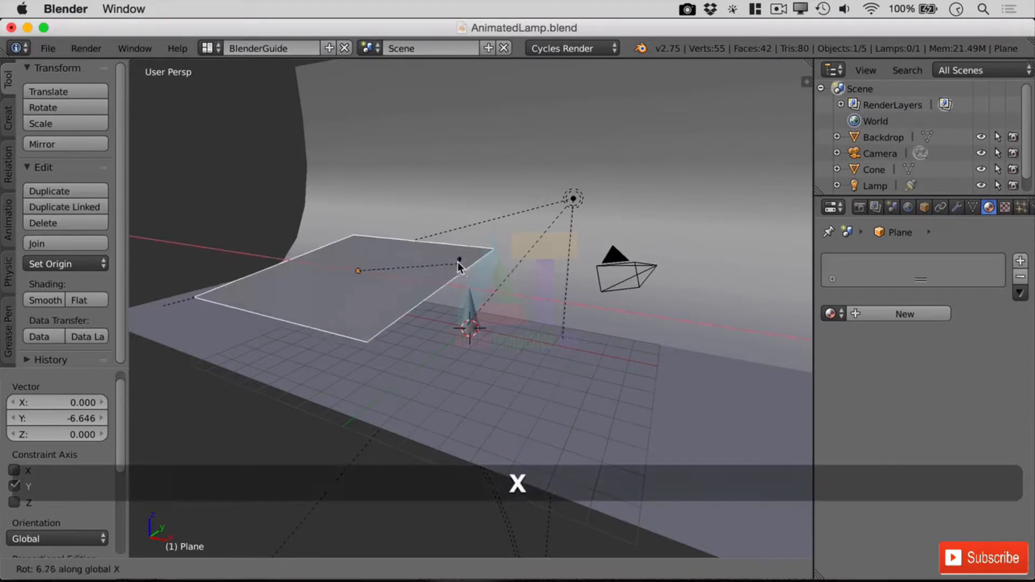
click(372, 261)
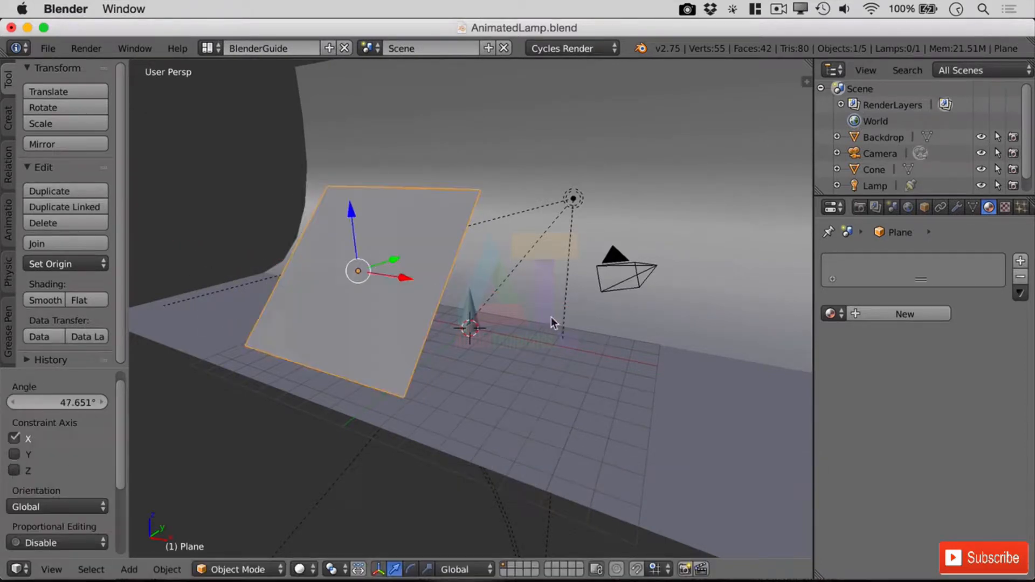
middle_drag(551, 317, 308, 267)
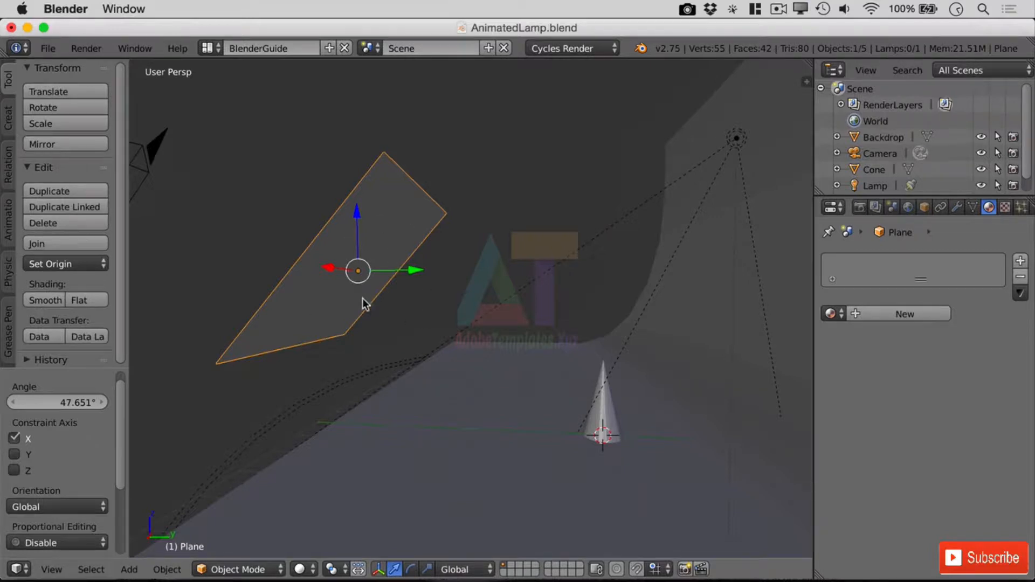
middle_drag(362, 299, 438, 331)
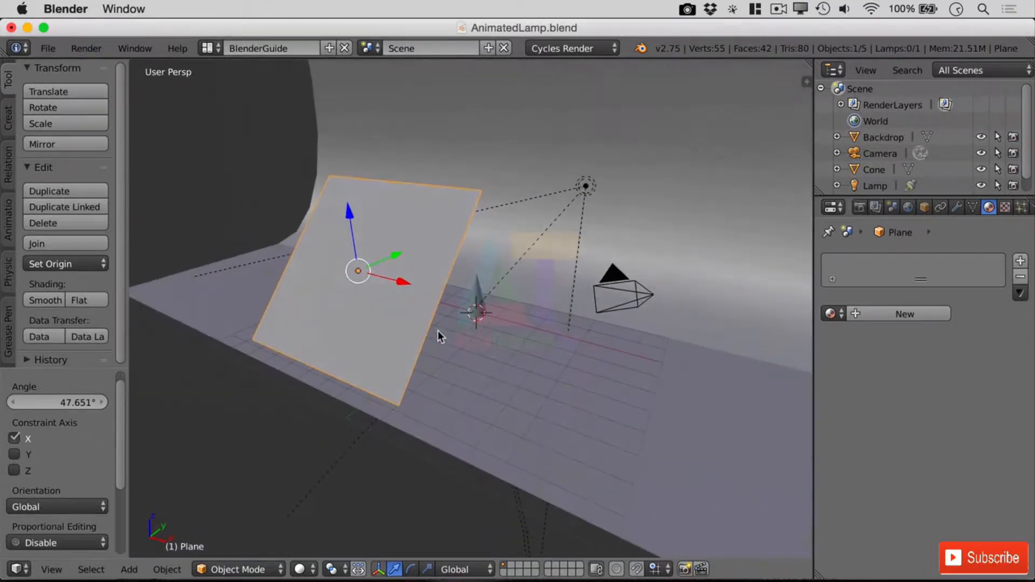
- Assign the existing Light material to the plane and switch the viewport shading to Rendered
scroll(629, 221, up, 2)
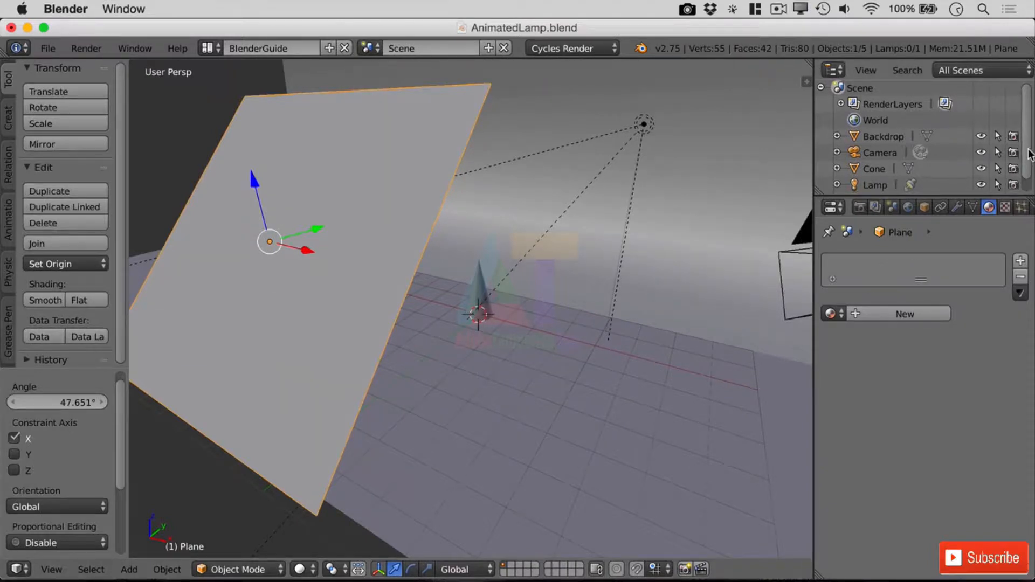
scroll(1033, 178, down, 1)
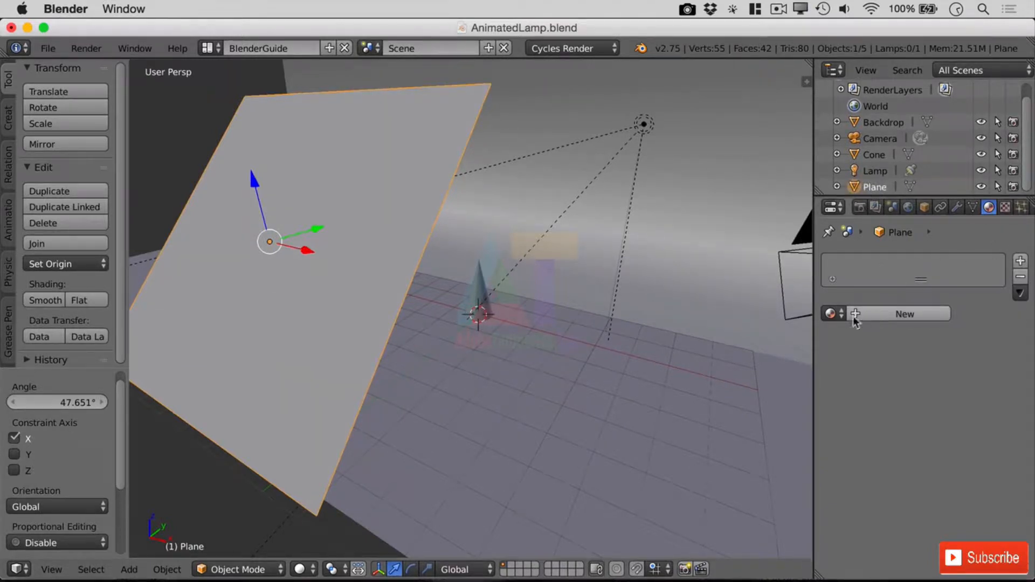
click(835, 314)
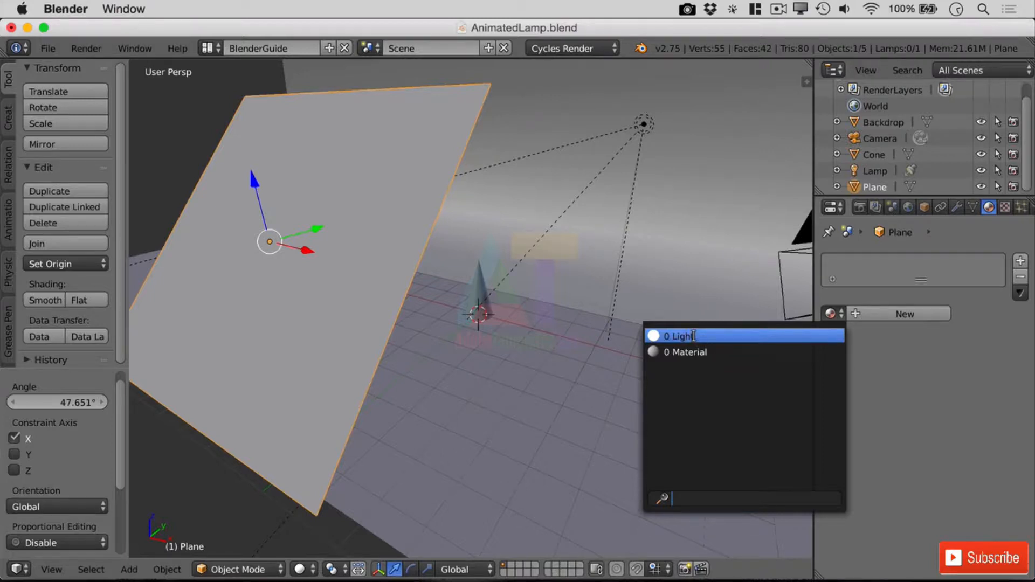
click(694, 336)
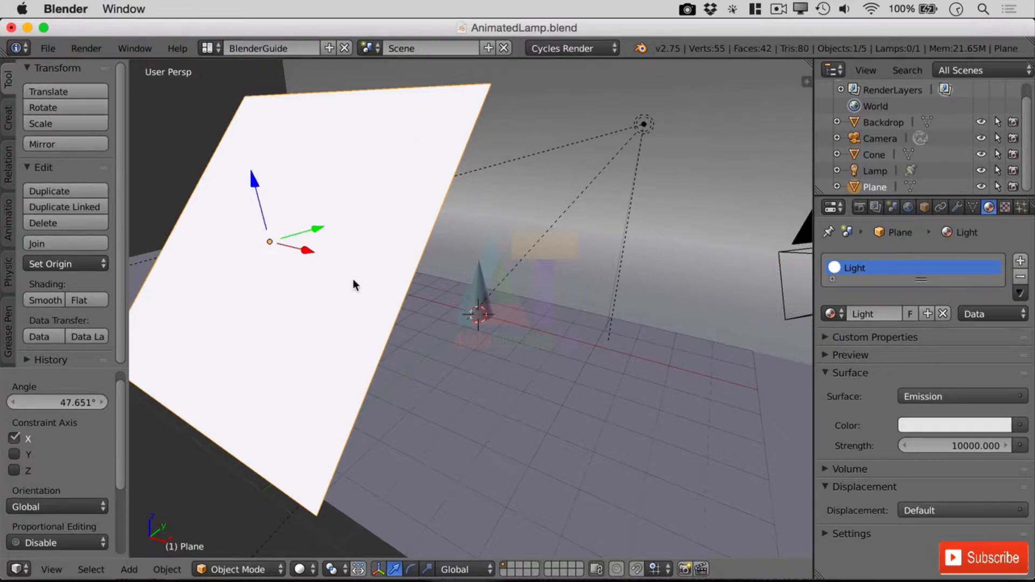
click(301, 569)
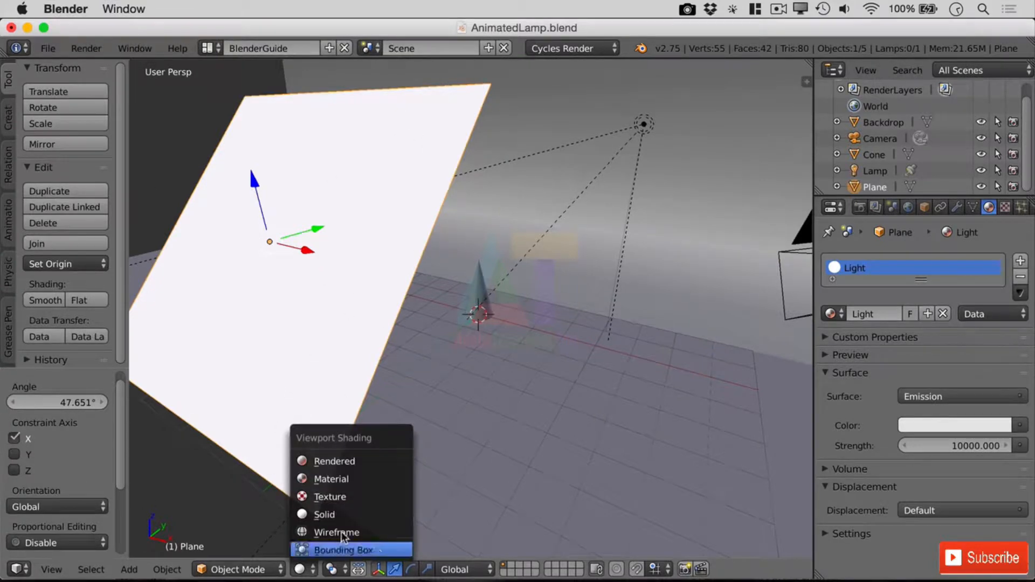
click(376, 461)
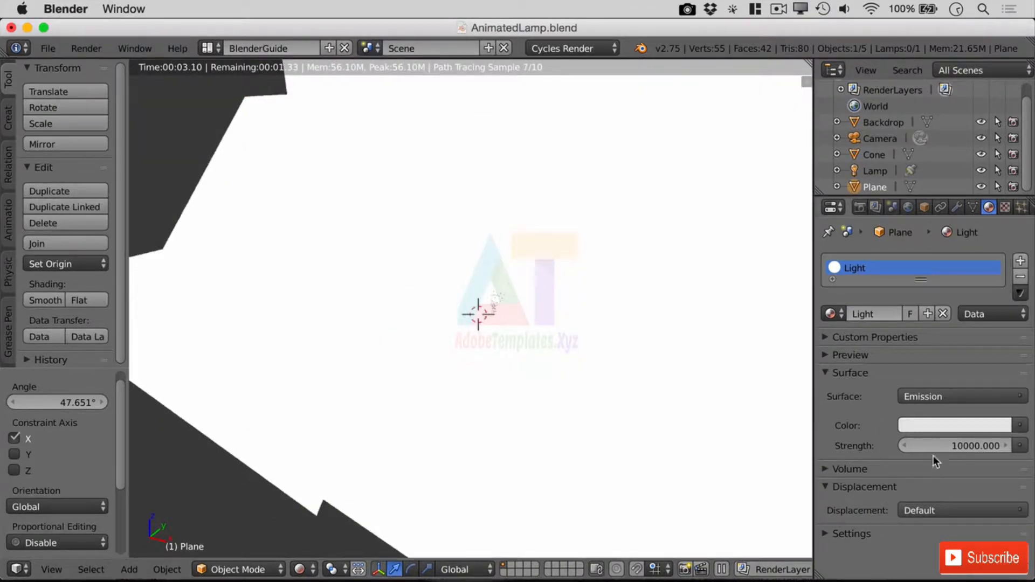
- Try emission strengths of 100 and 1 for the plane's Light material
click(971, 445)
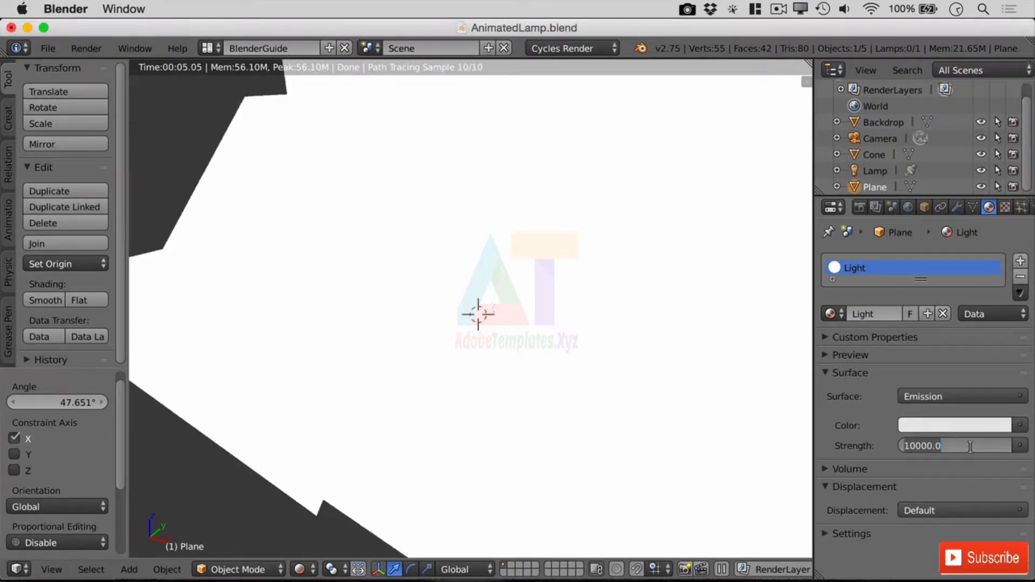
text(100)
key(Return)
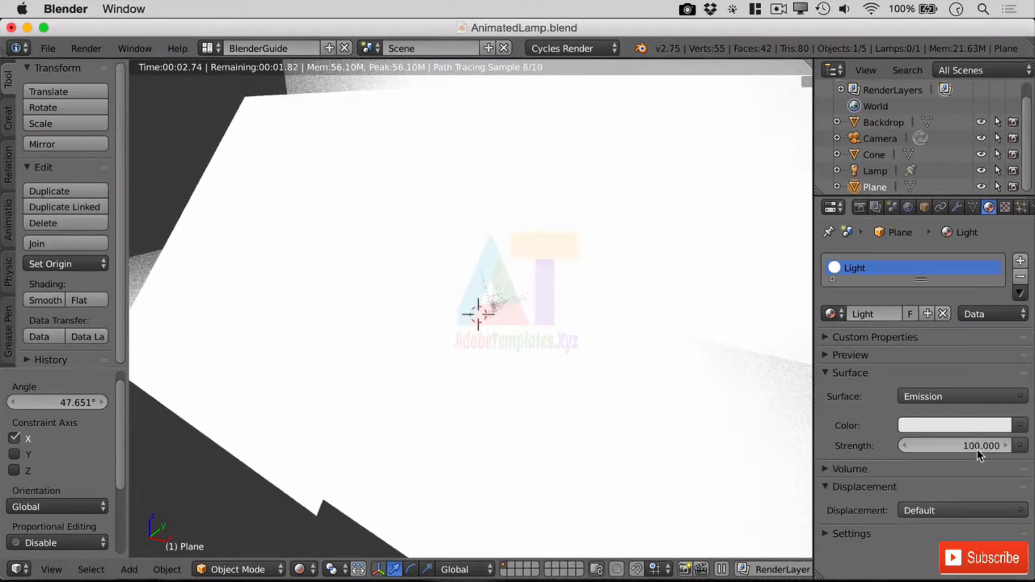
click(977, 450)
text(1)
key(Return)
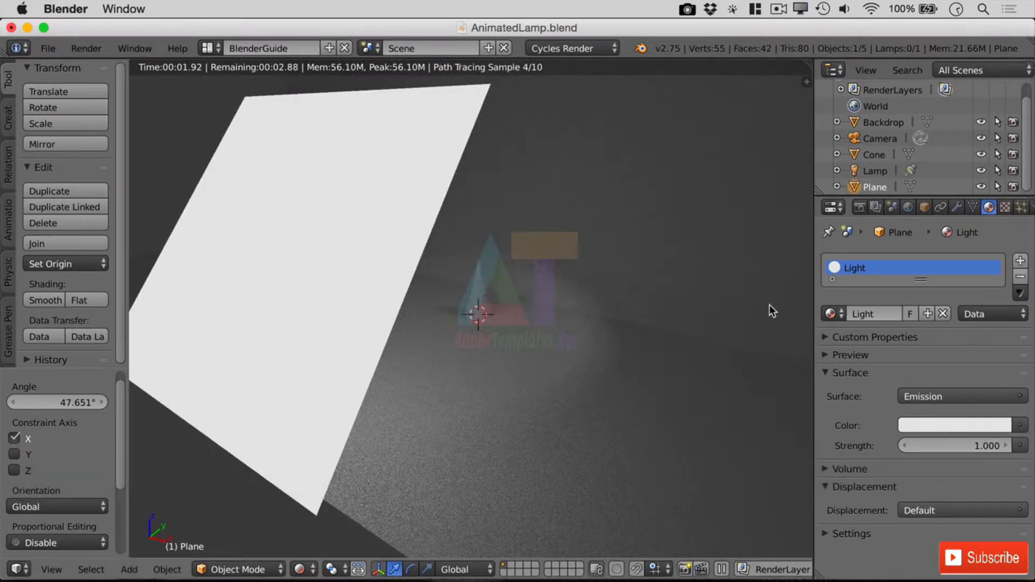
- Set the emission strength of the plane's Light material to 5
click(984, 447)
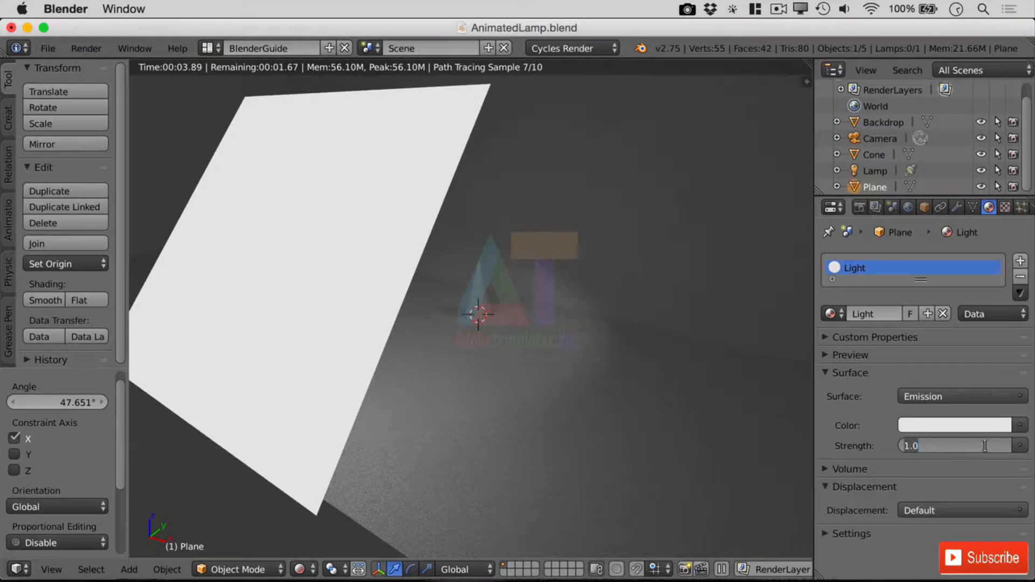
text(5)
key(Return)
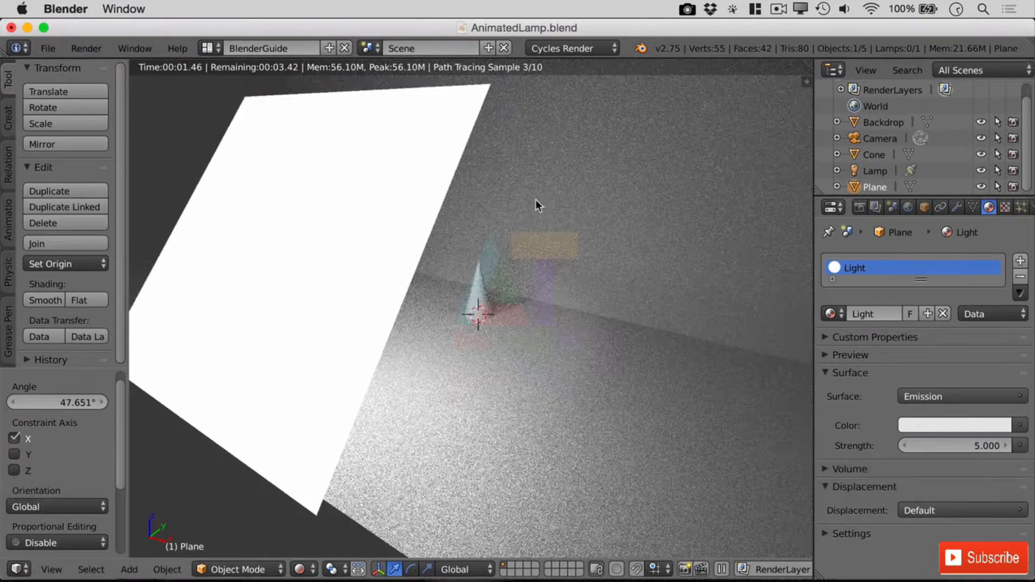
- Select the cone and apply smooth shading to it
scroll(531, 202, up, 5)
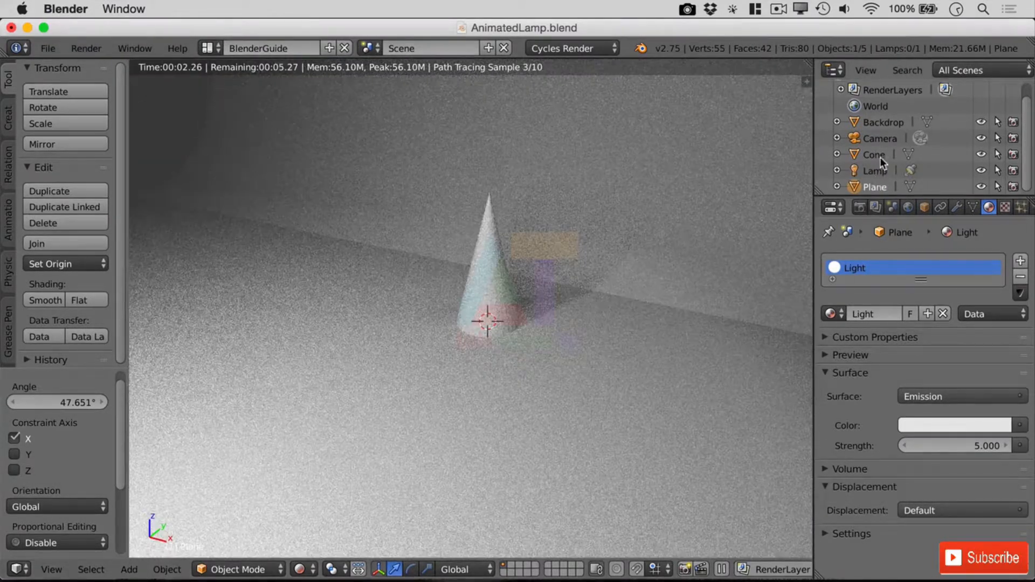
click(852, 155)
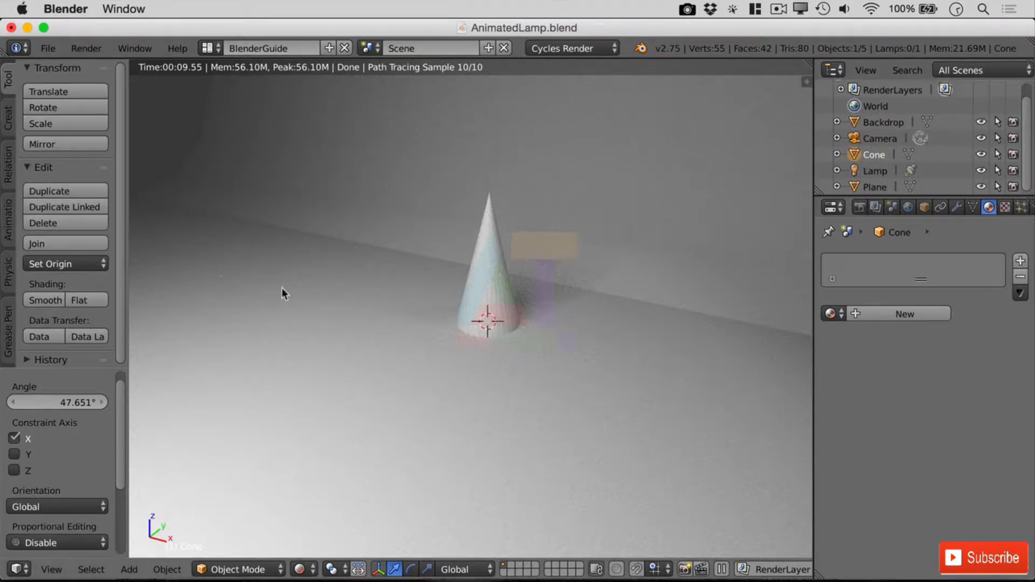
click(47, 298)
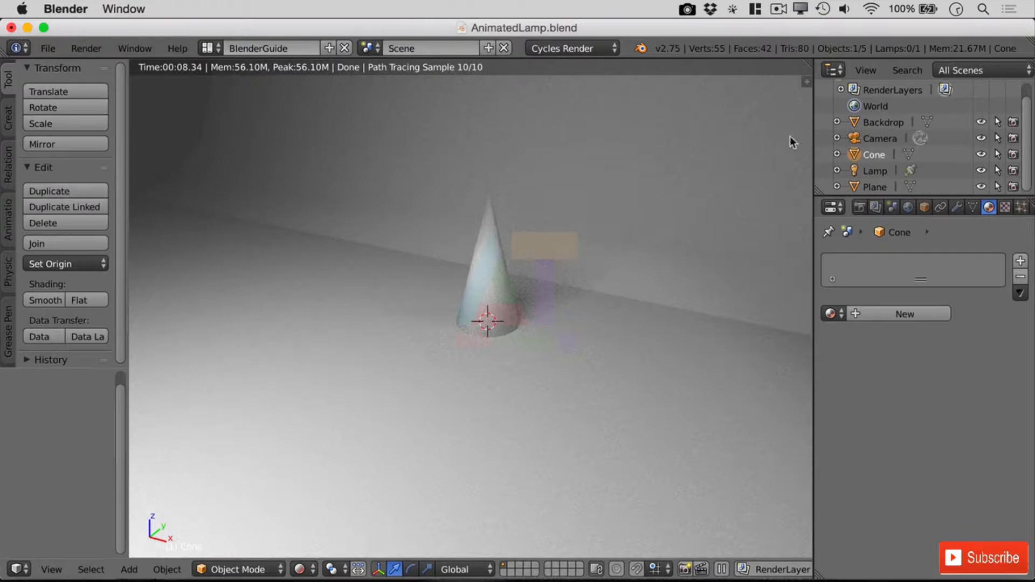
- In Solid viewport shading, open the cone's mesh in Edit Mode and select its base face
click(265, 571)
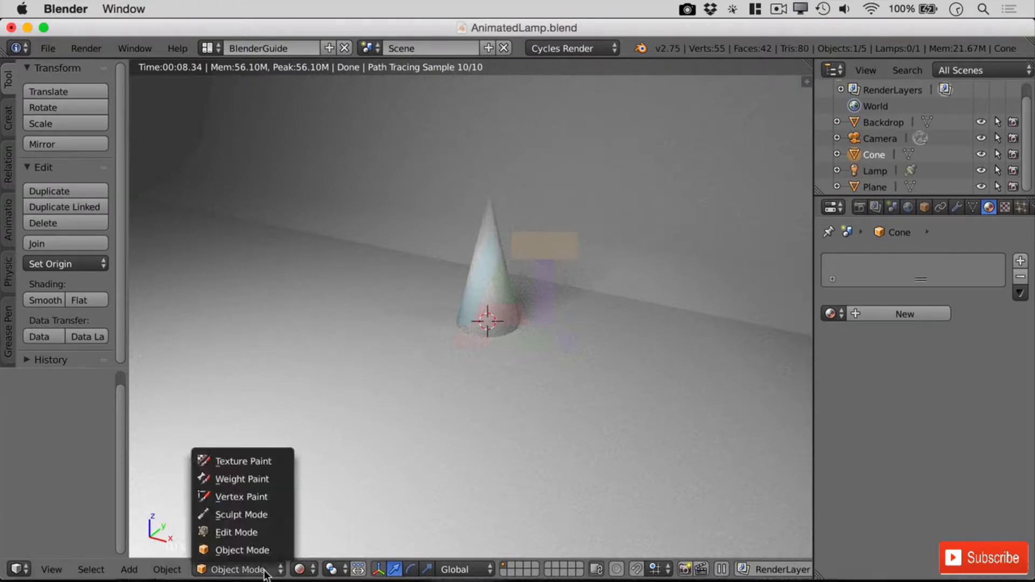
click(299, 569)
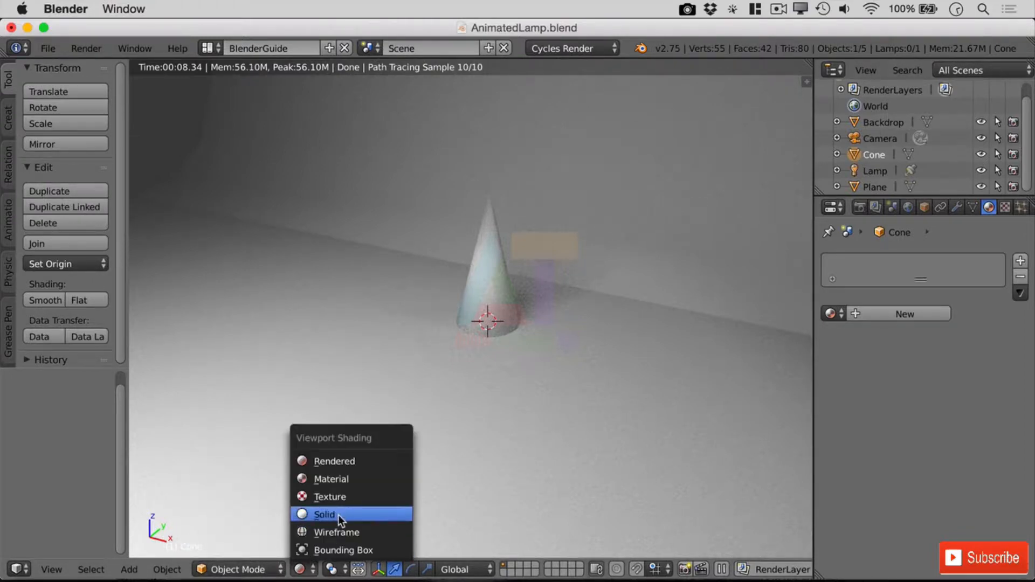
click(338, 515)
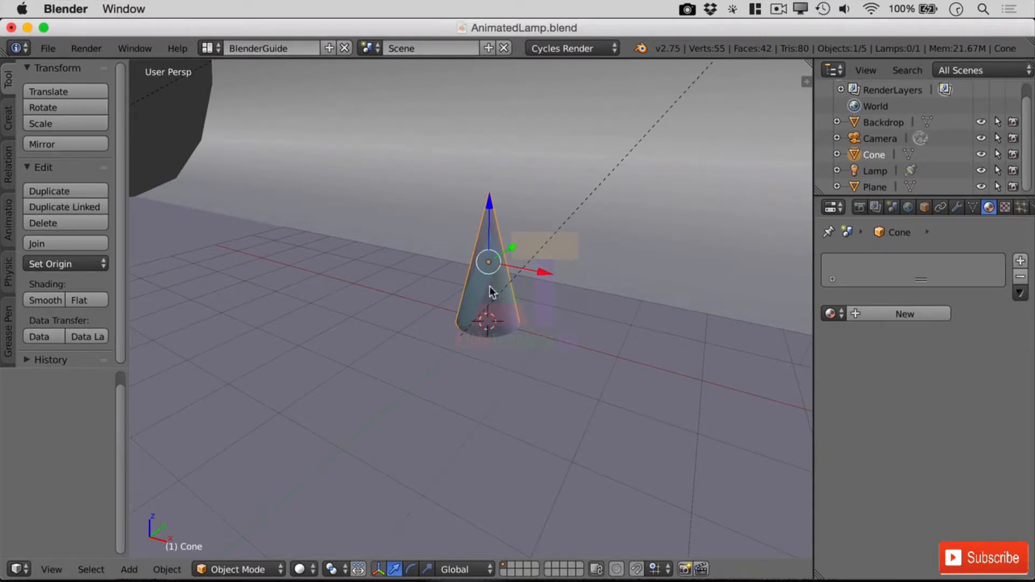
key(Tab)
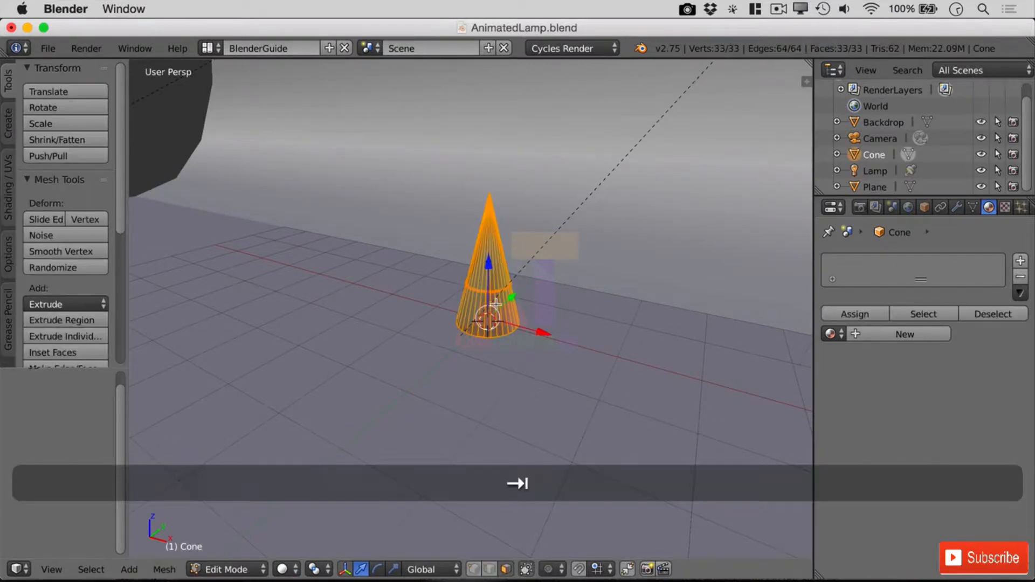
key(KP_Decimal)
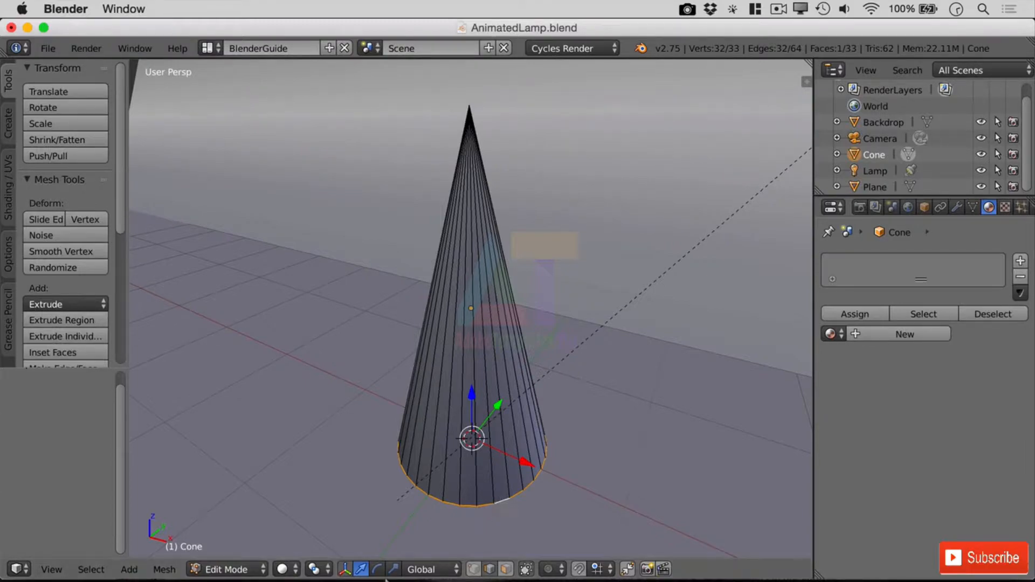
- Switch to Rendered shading and extrude the cone's base face by a distance of 0
click(282, 570)
click(328, 465)
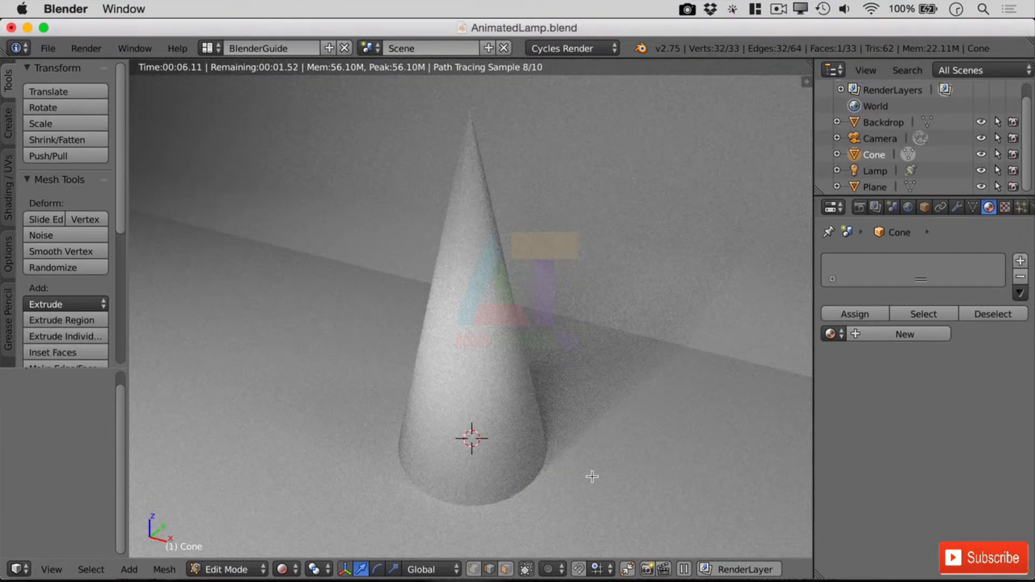
key(e)
key(0)
key(Return)
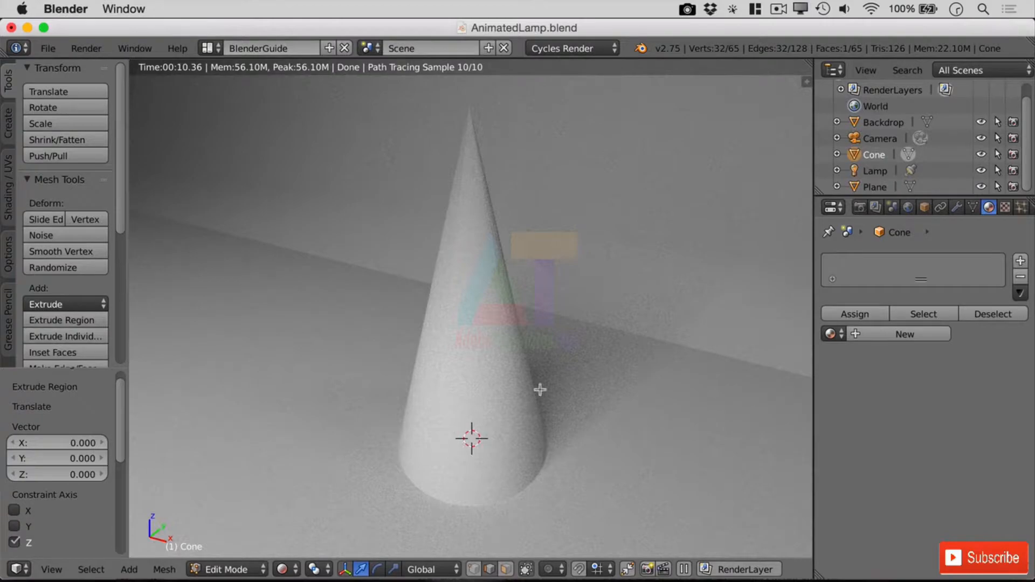
- Hide the lamp in the viewport and render a still image from the camera
scroll(669, 333, down, 4)
scroll(668, 333, down, 3)
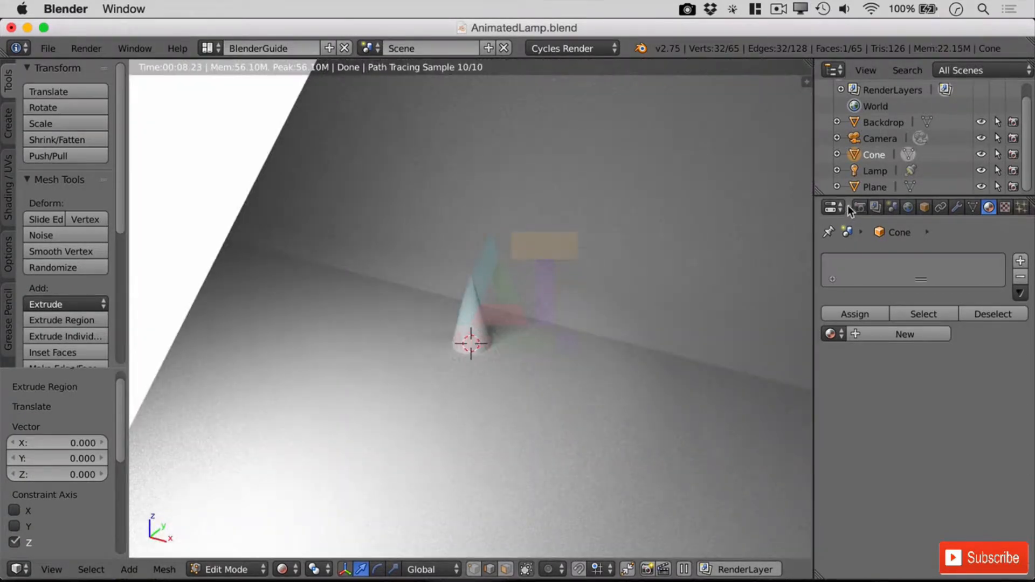
click(981, 170)
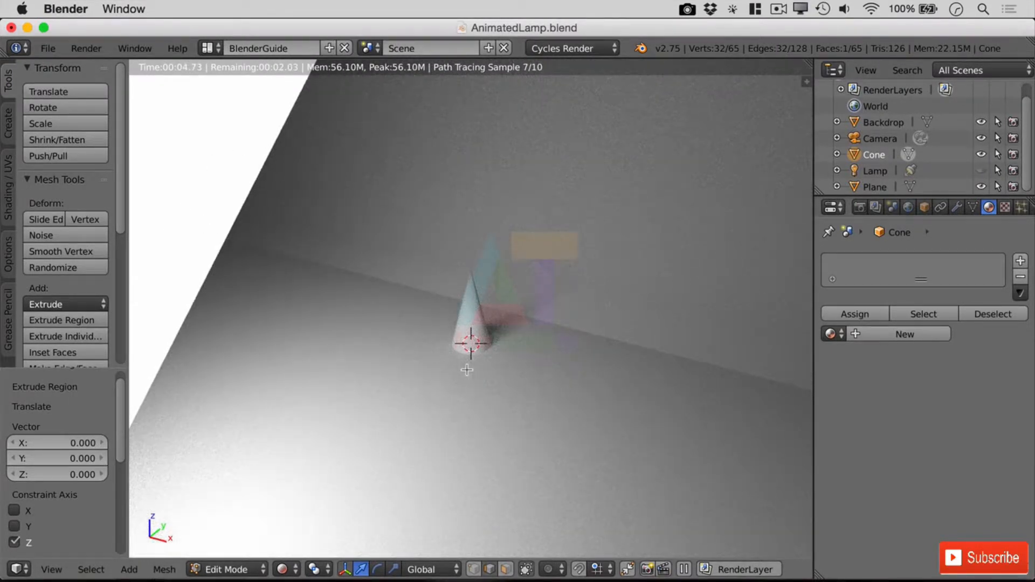
click(91, 48)
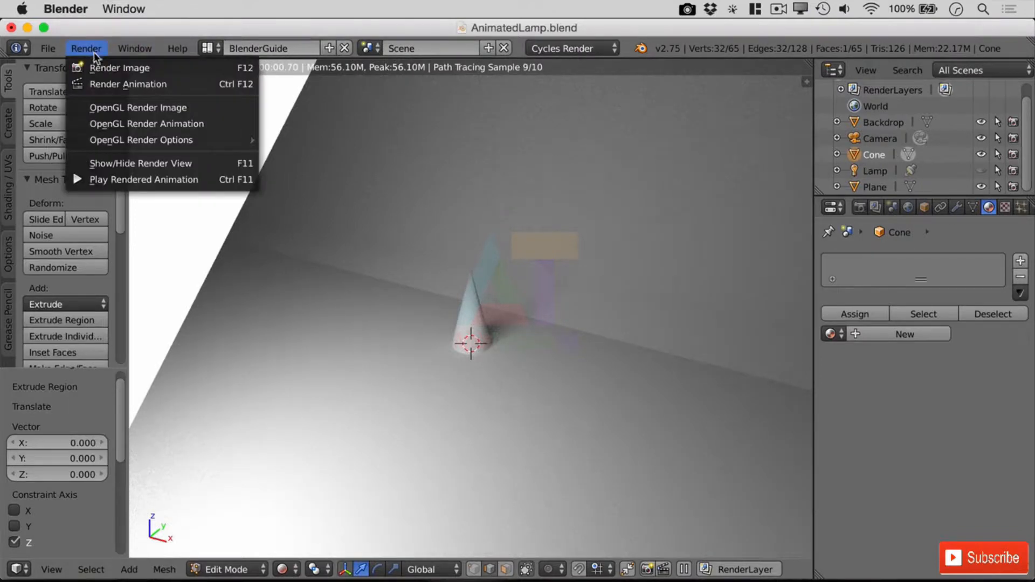
click(102, 65)
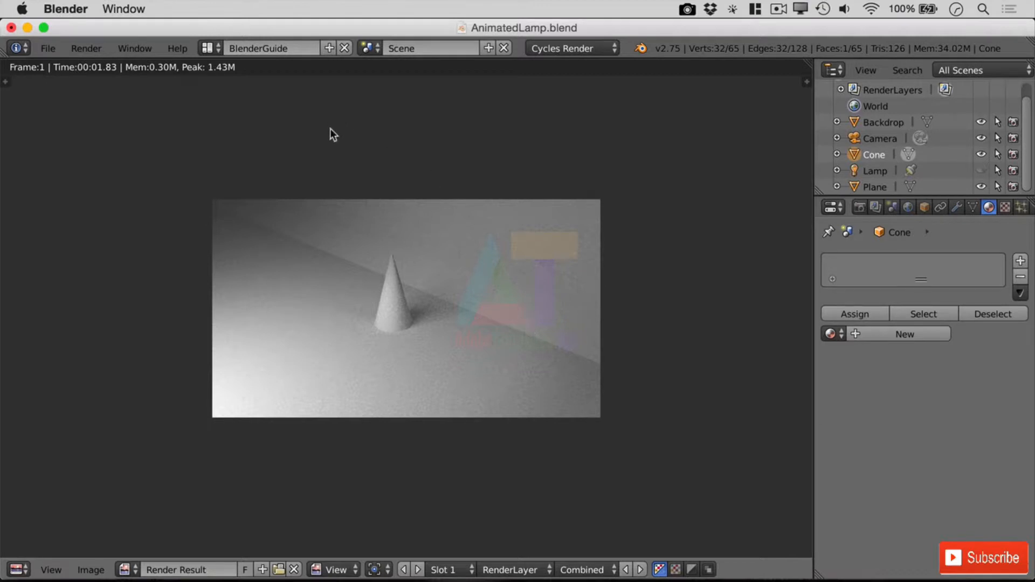
- Return from the render result to the 3D View and set the viewport shading to Solid
click(90, 48)
click(20, 570)
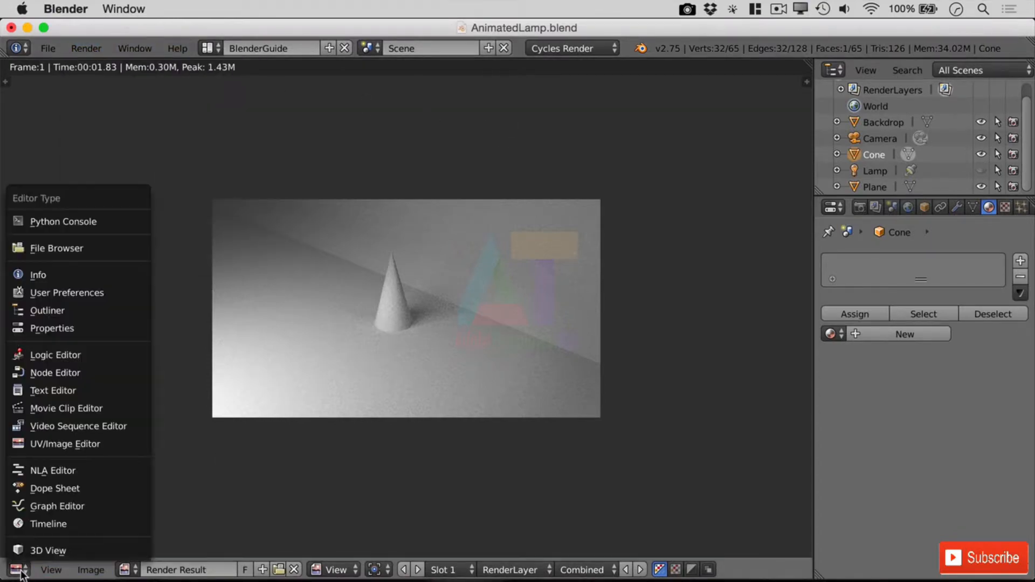
click(69, 550)
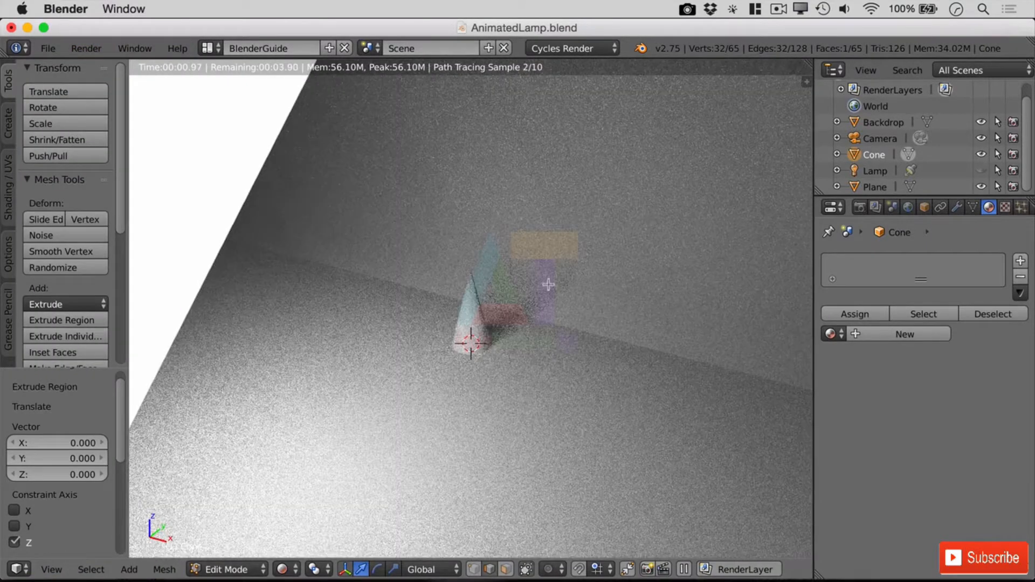
click(282, 570)
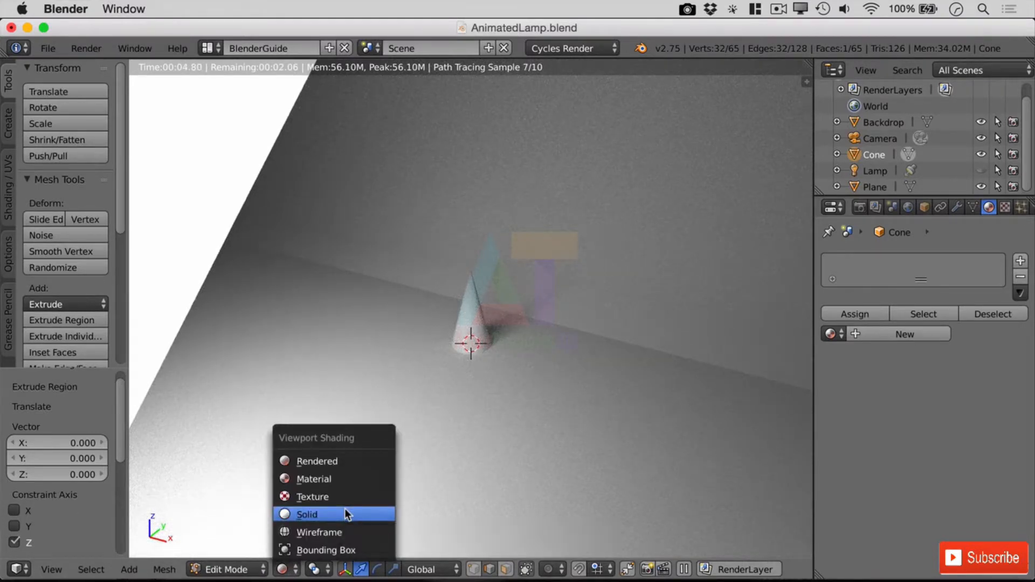
click(347, 515)
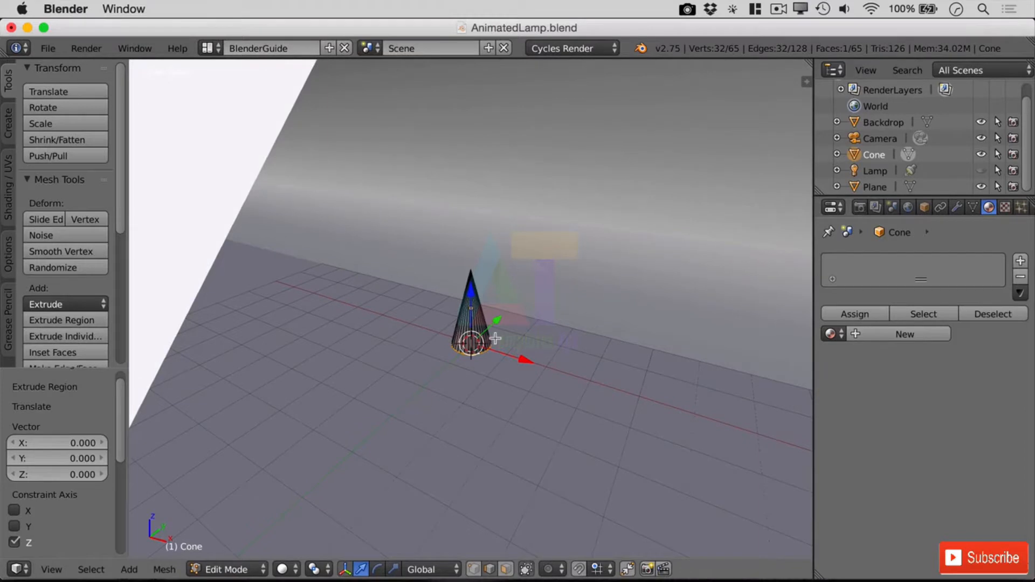
- Leave Edit Mode on the cone, select the Backdrop object and apply smooth shading to it
key(Tab)
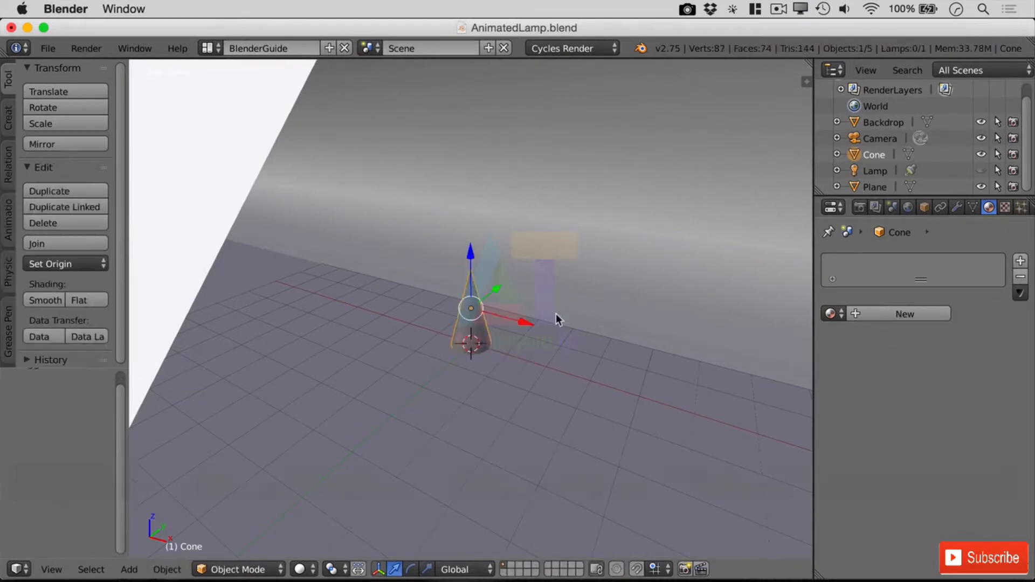
click(853, 123)
click(54, 301)
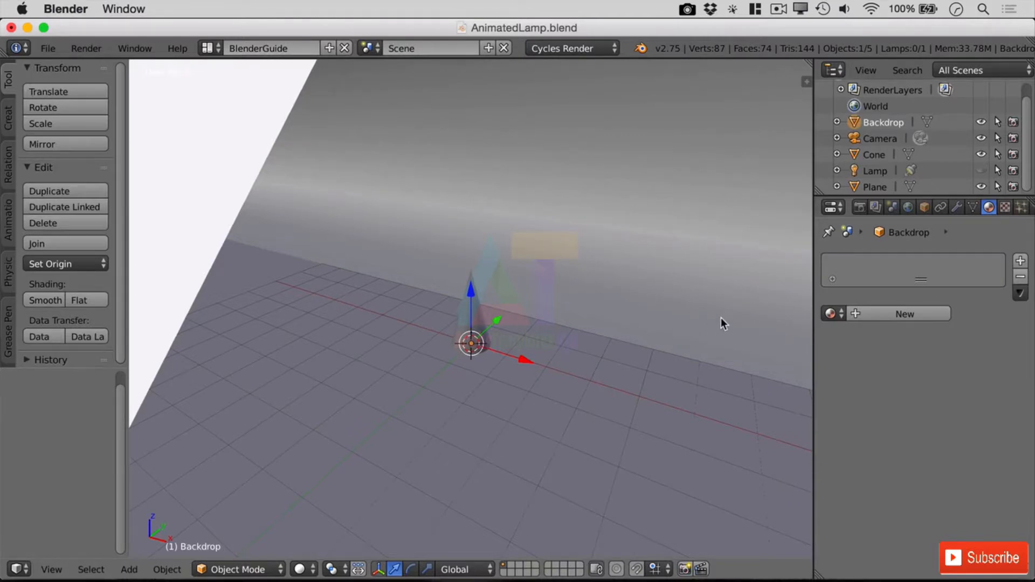
- Preview the smooth-shaded backdrop in Rendered viewport shading from a side angle showing where the floor meets the wall
middle_drag(720, 319, 439, 509)
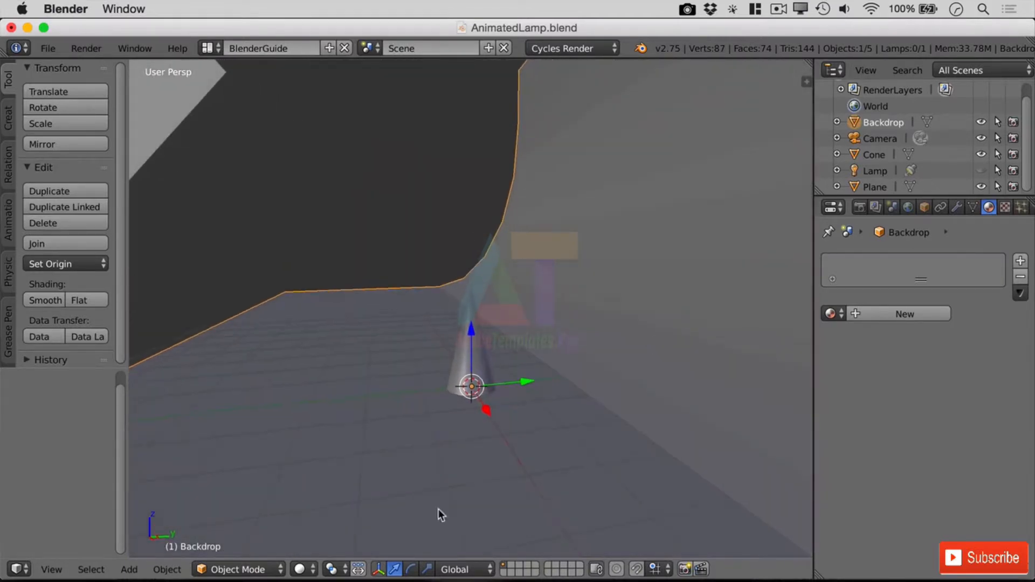
click(302, 569)
click(353, 461)
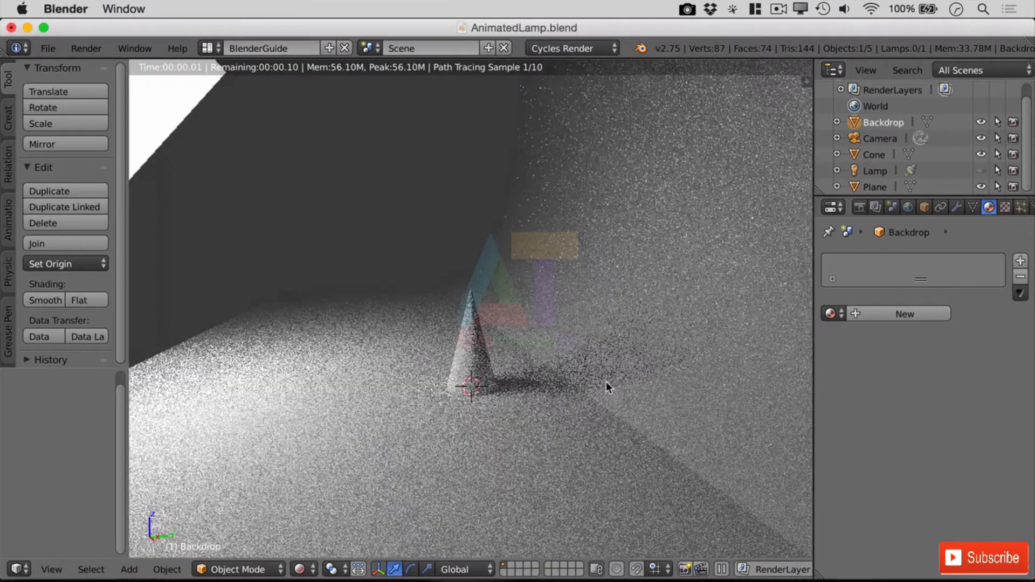
click(309, 571)
click(365, 462)
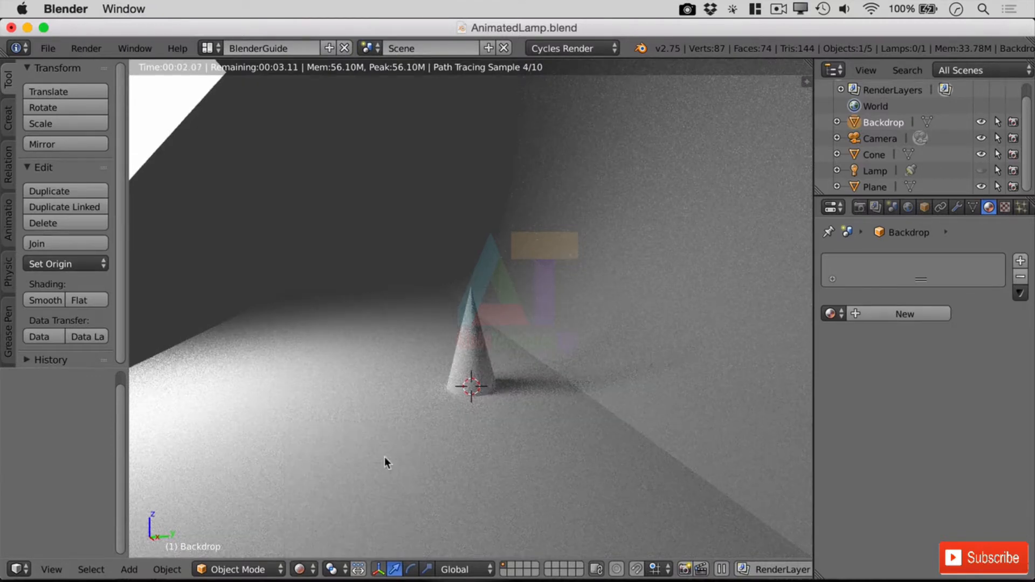
- Set the viewport shading to Solid and open the backdrop's mesh in Edit Mode
click(299, 569)
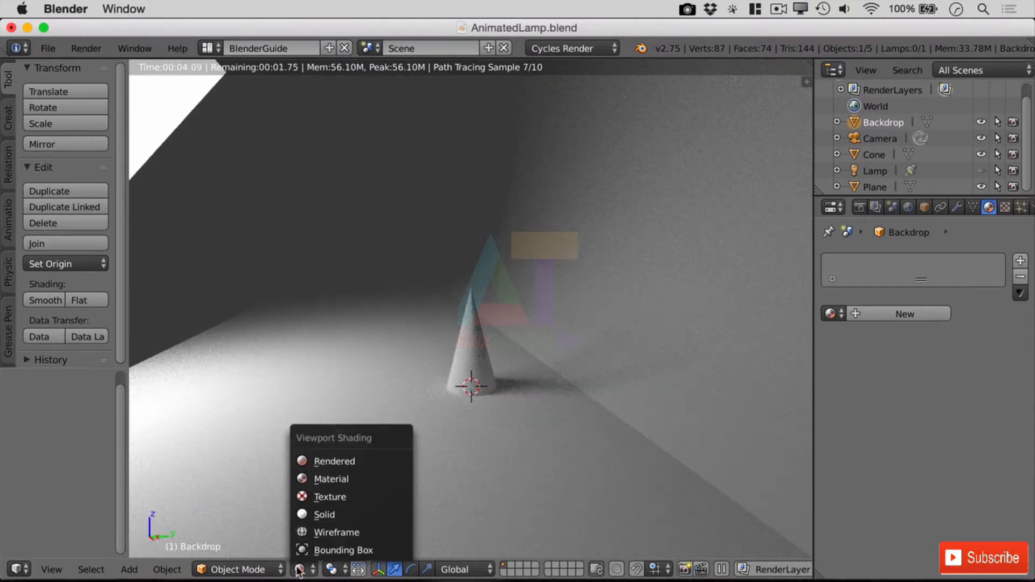
click(371, 514)
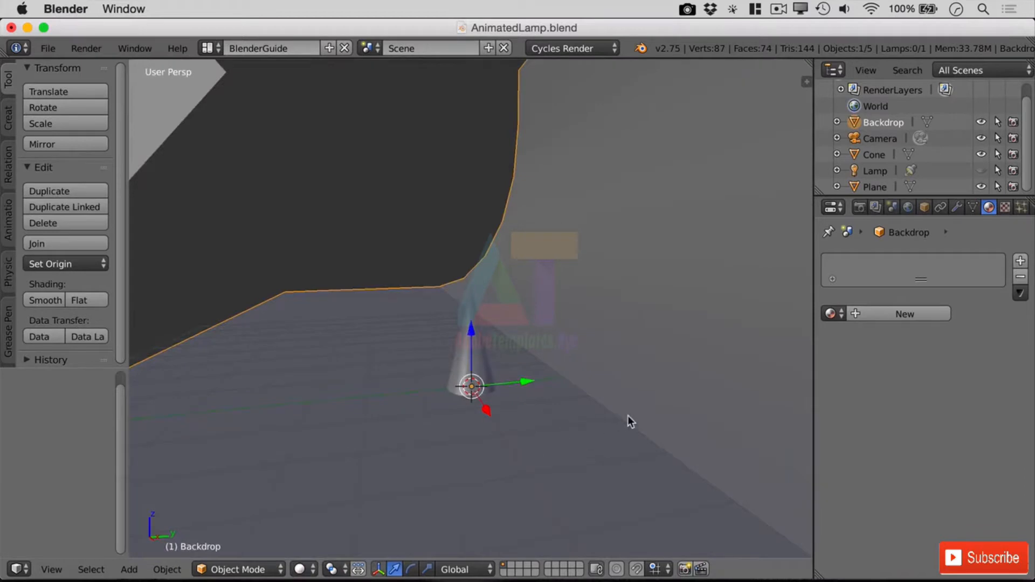
key(Tab)
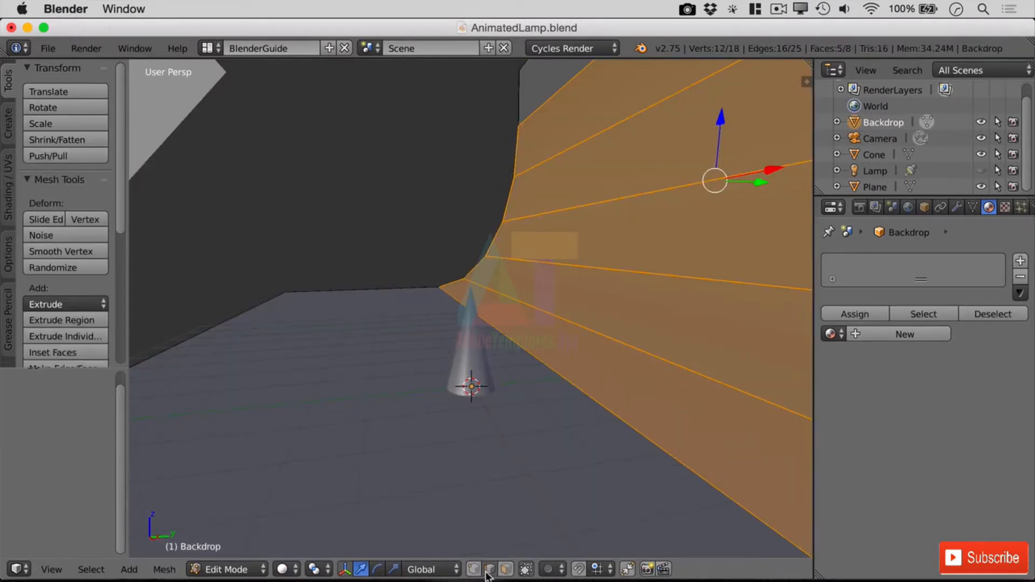
right_click(613, 418)
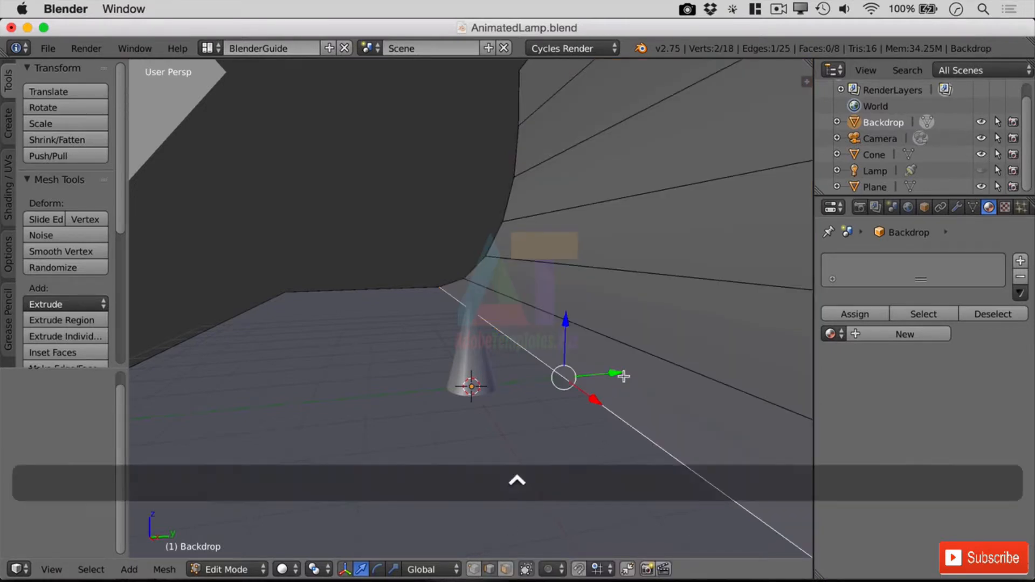
key(ctrl+b)
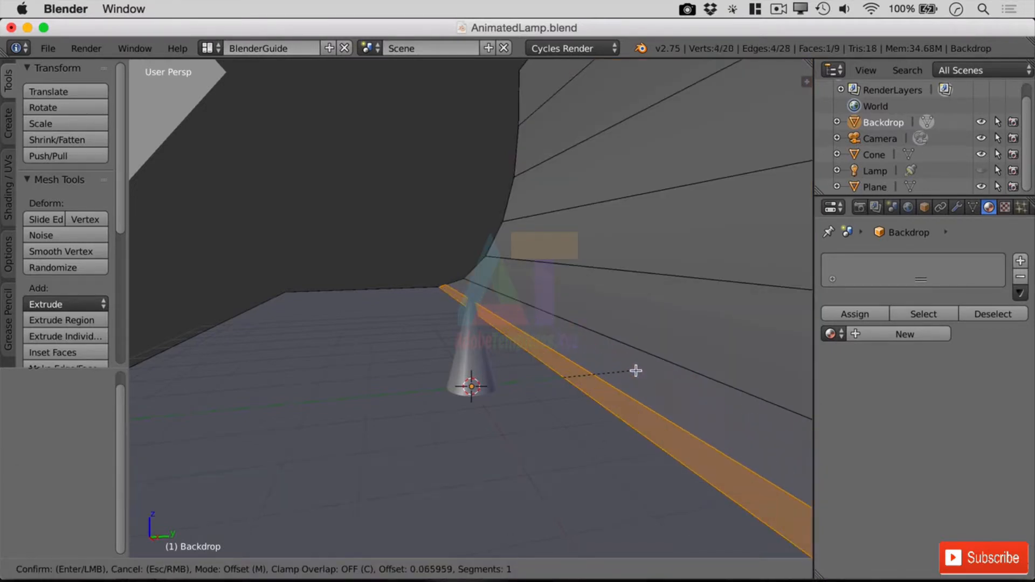
key(Escape)
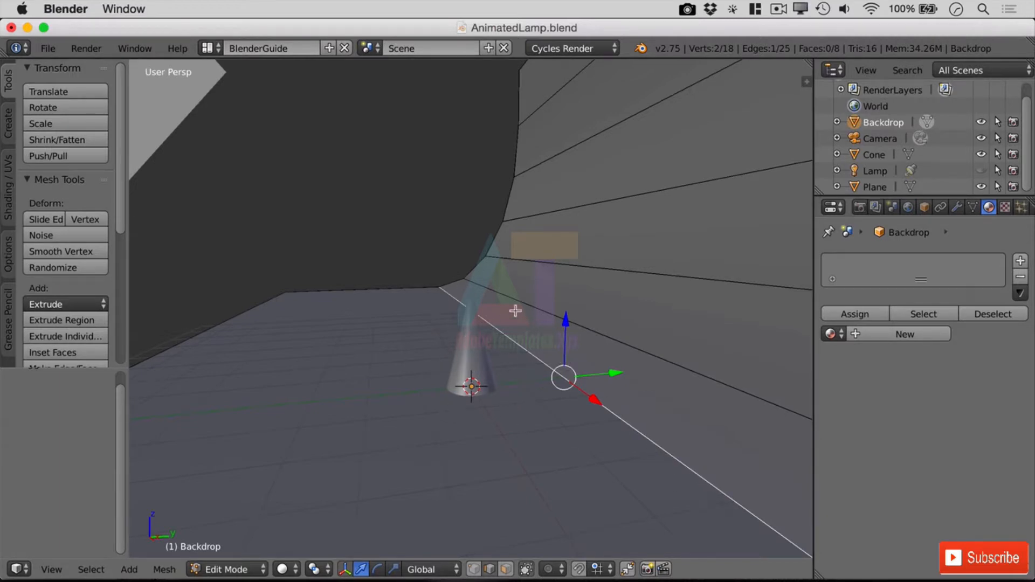
- Select all of the backdrop's geometry and merge its duplicate vertices with Remove Doubles
key(a)
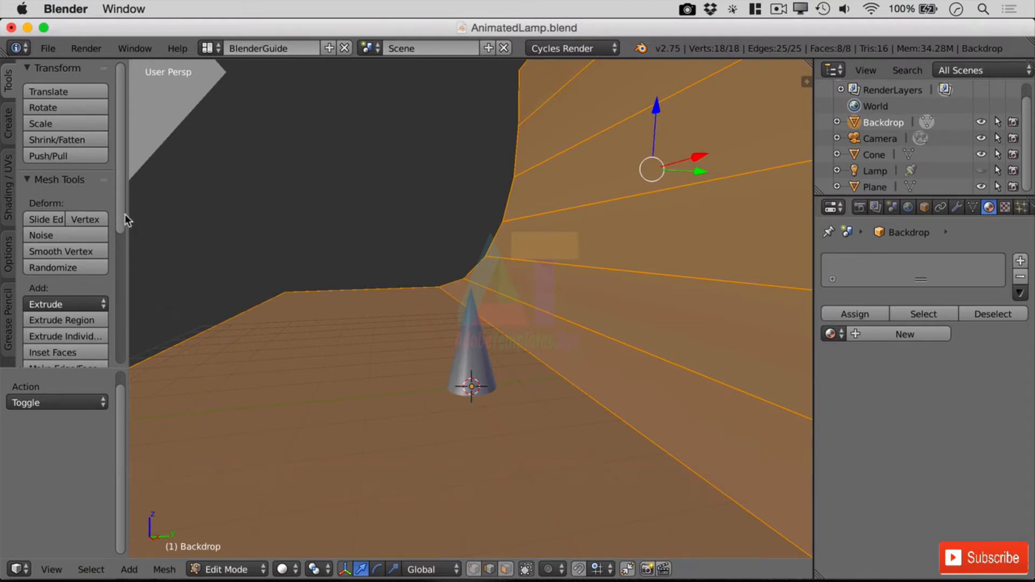
drag(124, 214, 132, 364)
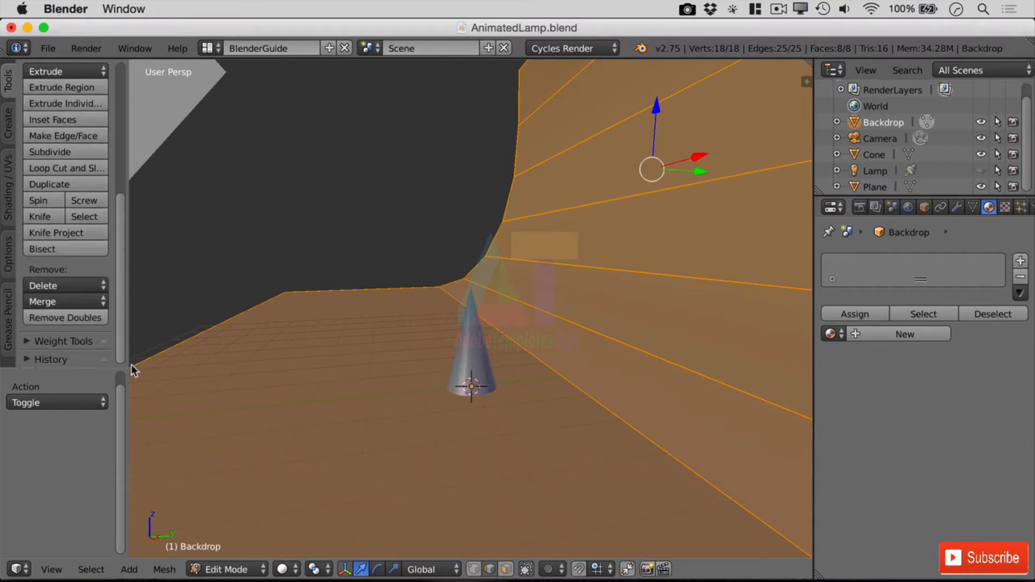
click(63, 318)
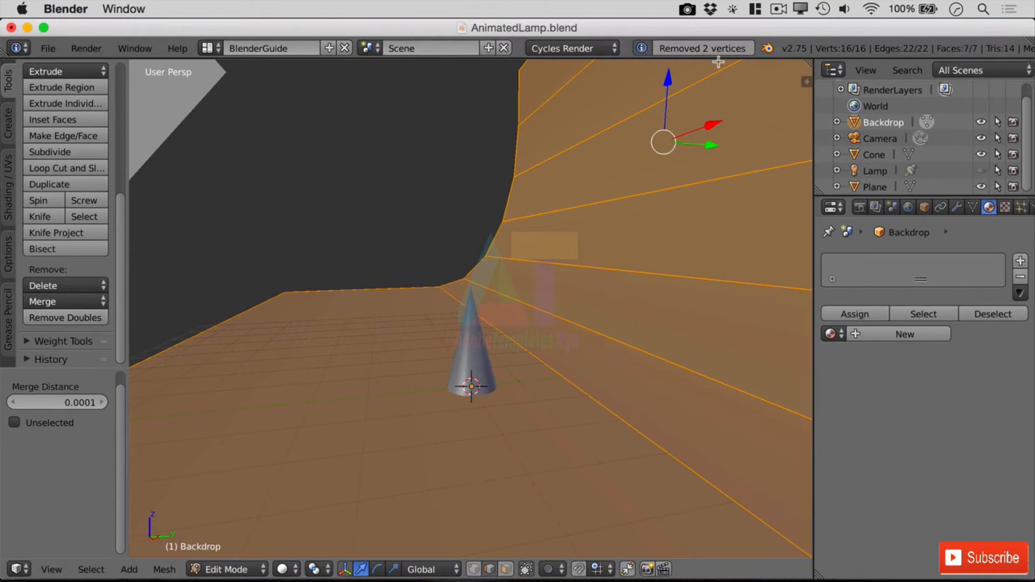
- Switch to Rendered viewport shading and examine the backdrop's floor-to-wall transition around the cone from different angles
click(282, 570)
click(336, 462)
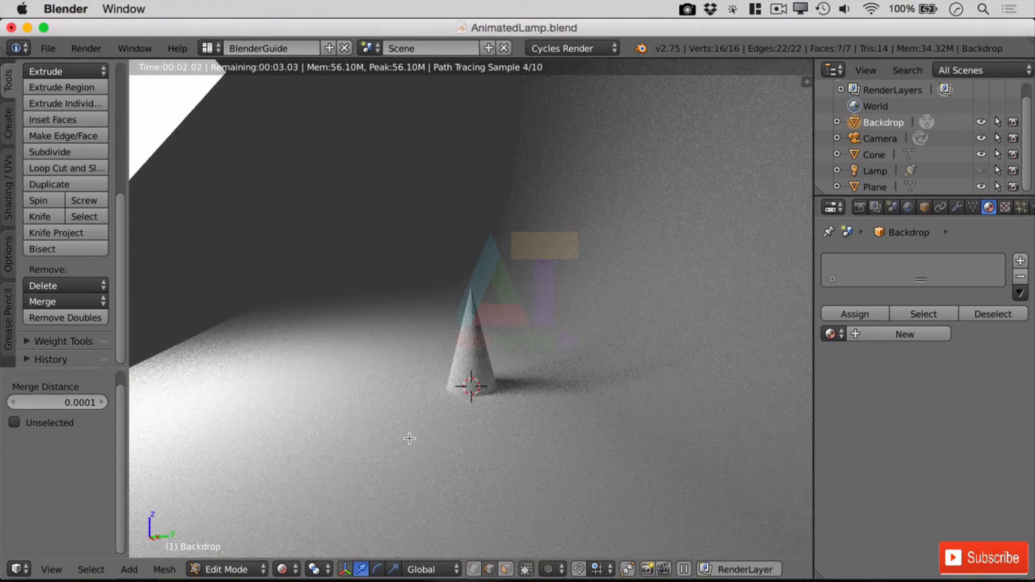
middle_drag(392, 398, 445, 418)
middle_drag(642, 457, 573, 416)
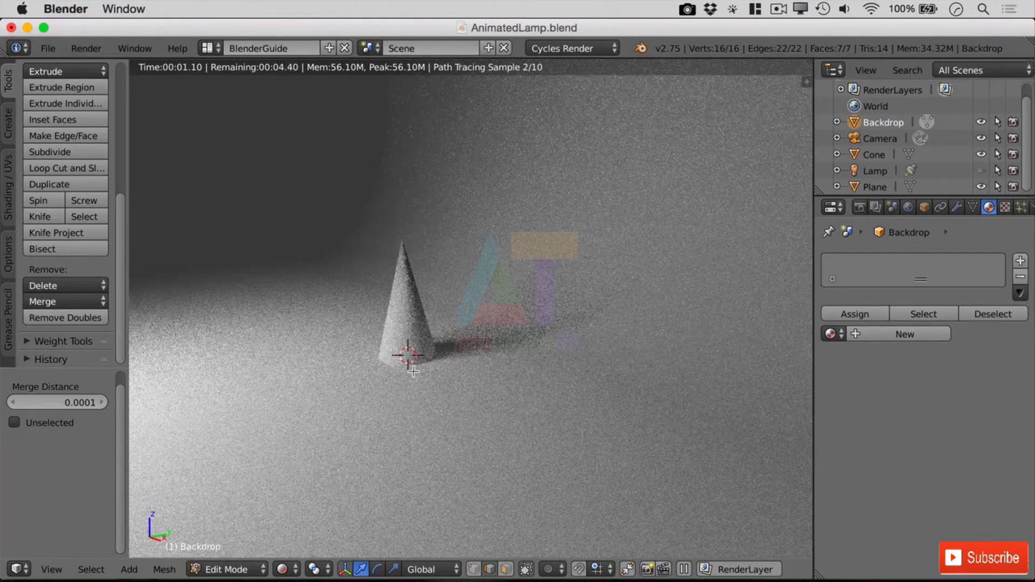